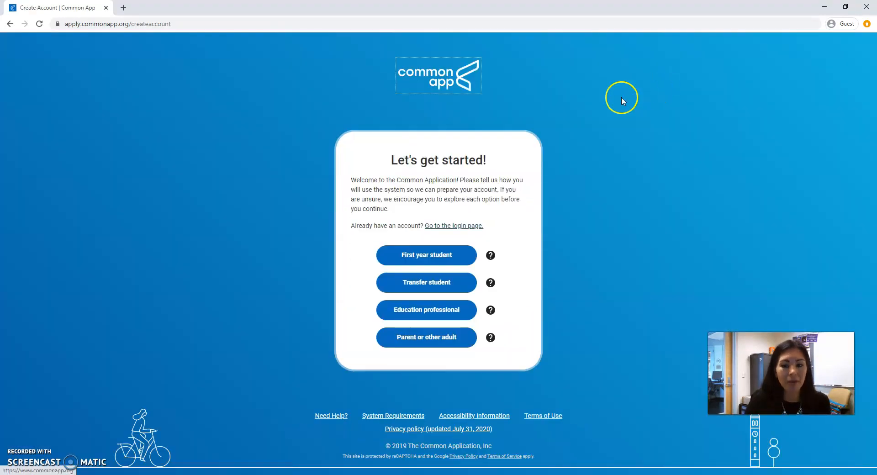
- Choose to create a first-year student account and scroll through the account creation form's required fields
left_click(426, 260)
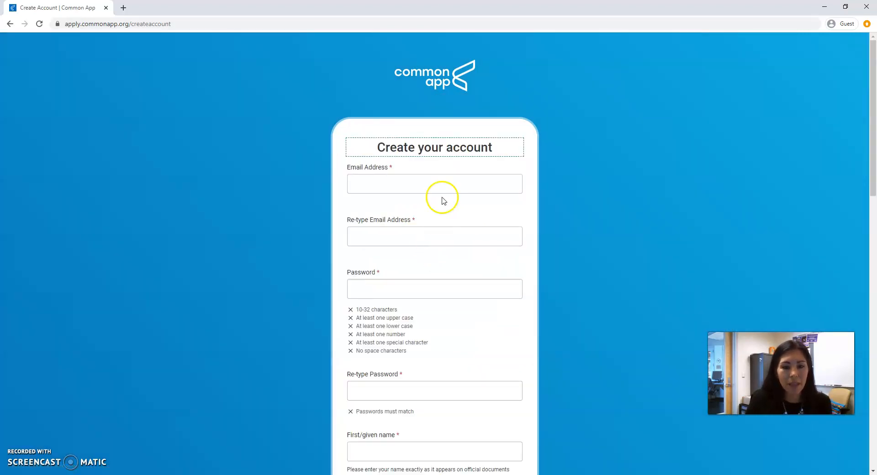
scroll(446, 194, "down", 1)
scroll(441, 275, "down", 2)
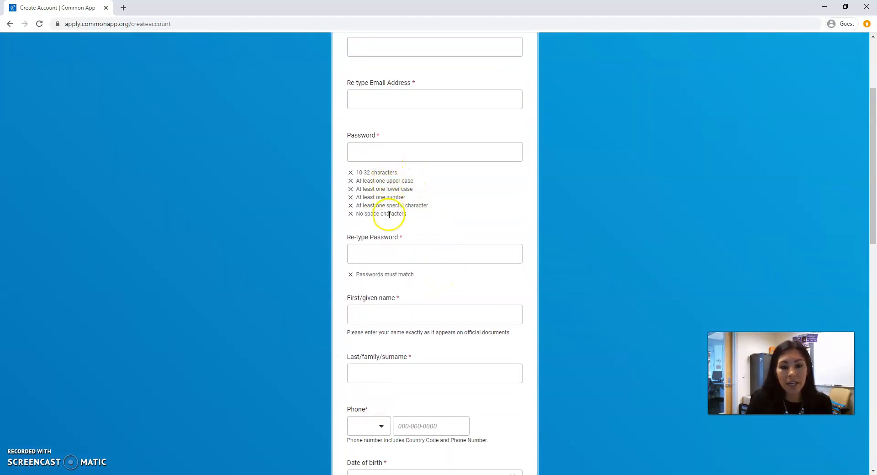
scroll(451, 208, "down", 4)
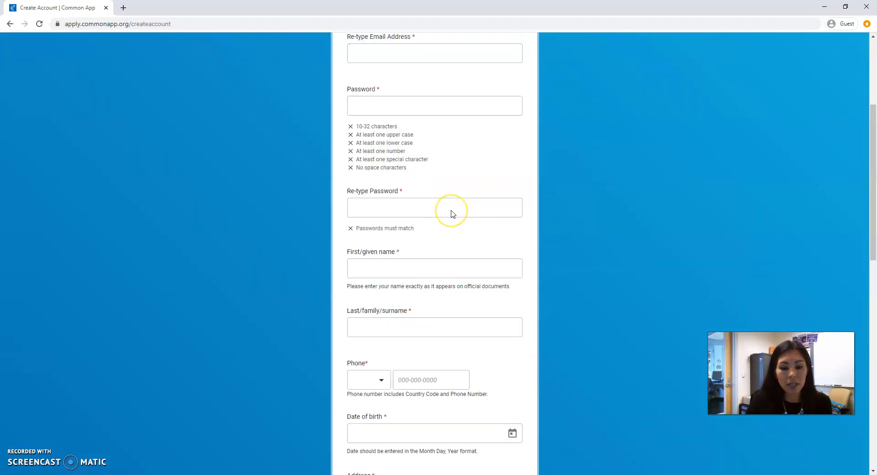
scroll(453, 214, "down", 2)
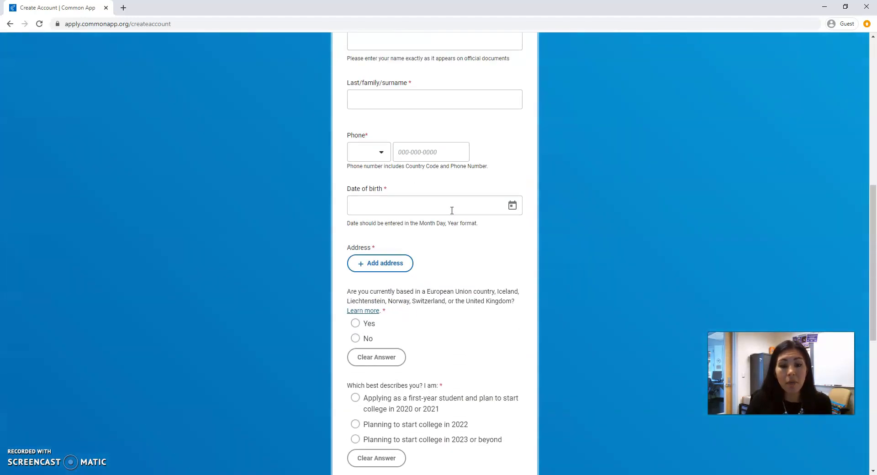
scroll(452, 210, "down", 2)
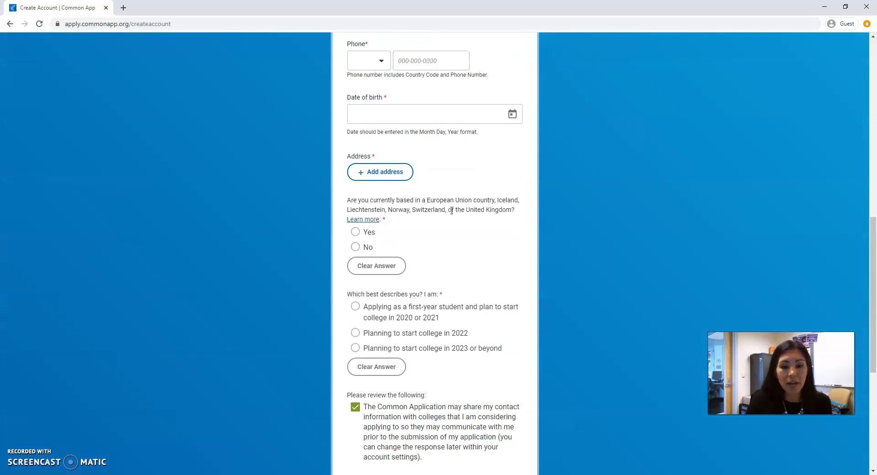
scroll(451, 210, "down", 4)
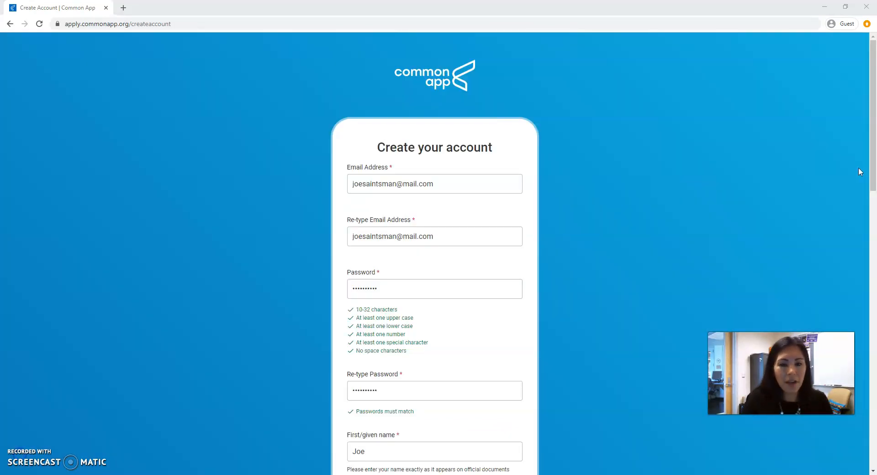
- Select applying as a first-year student starting college in 2020 or 2021, then create the account
scroll(605, 242, "down", 1)
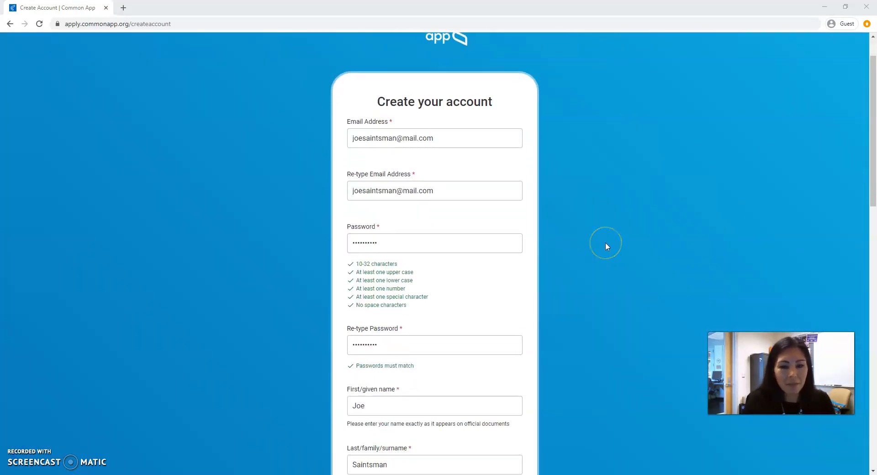
scroll(606, 243, "down", 7)
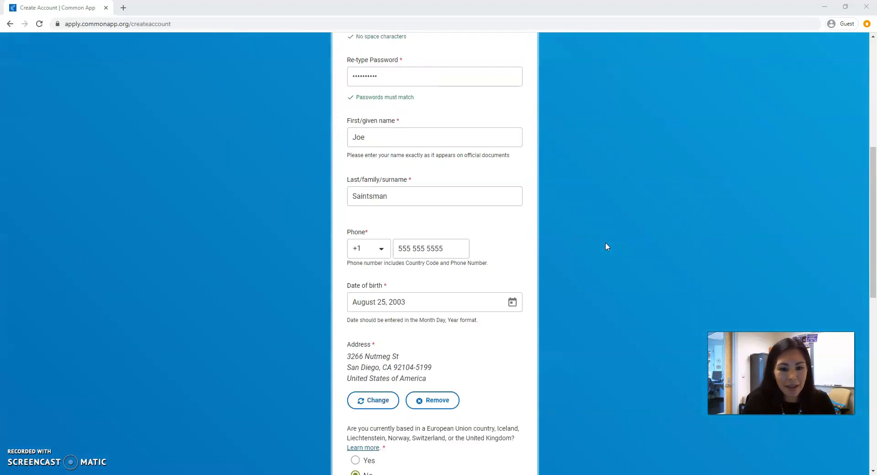
scroll(605, 242, "down", 6)
left_click(370, 215)
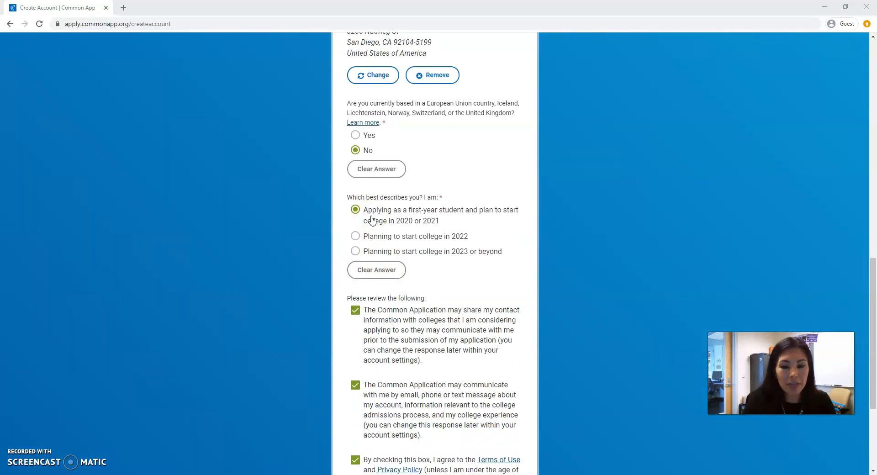
left_click(400, 226)
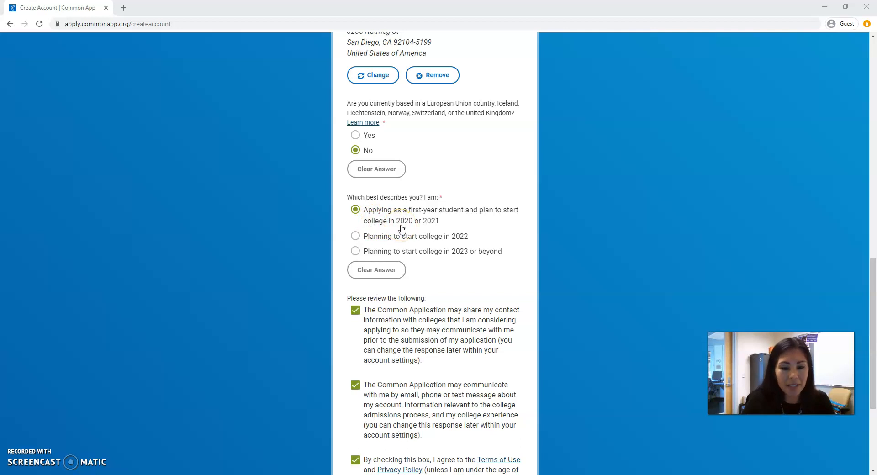
scroll(402, 228, "down", 4)
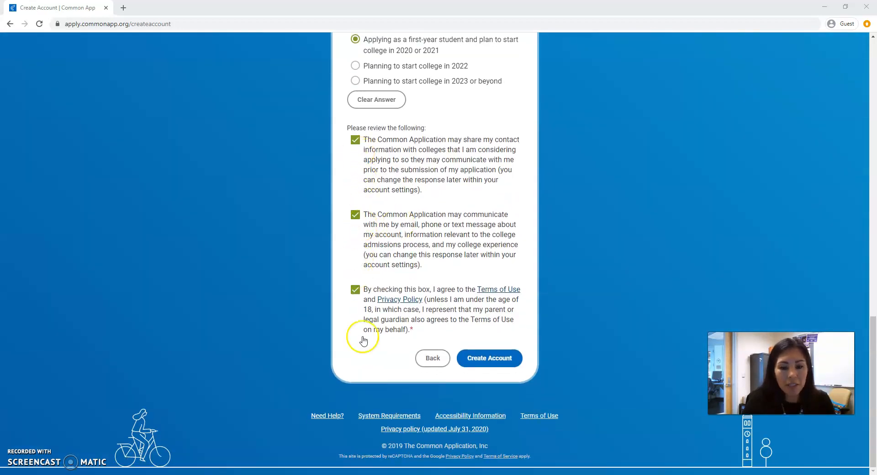
left_click(487, 358)
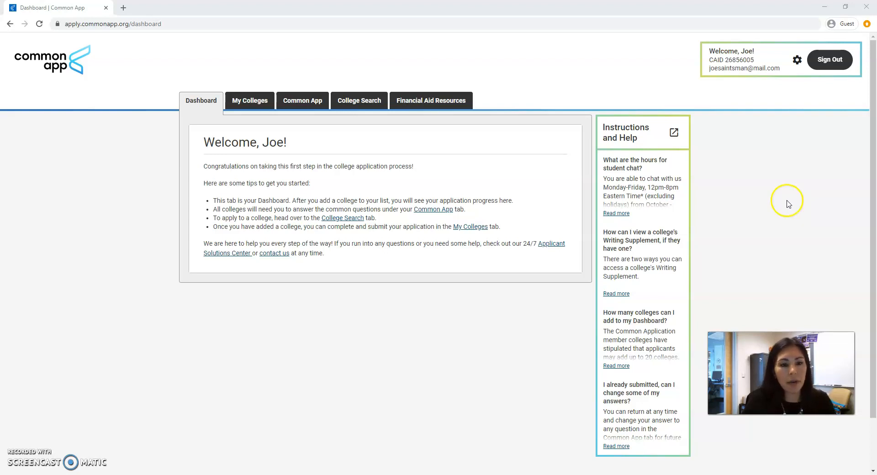
- Open the Common App profile and continue from the Personal Information section to Address
left_click(296, 103)
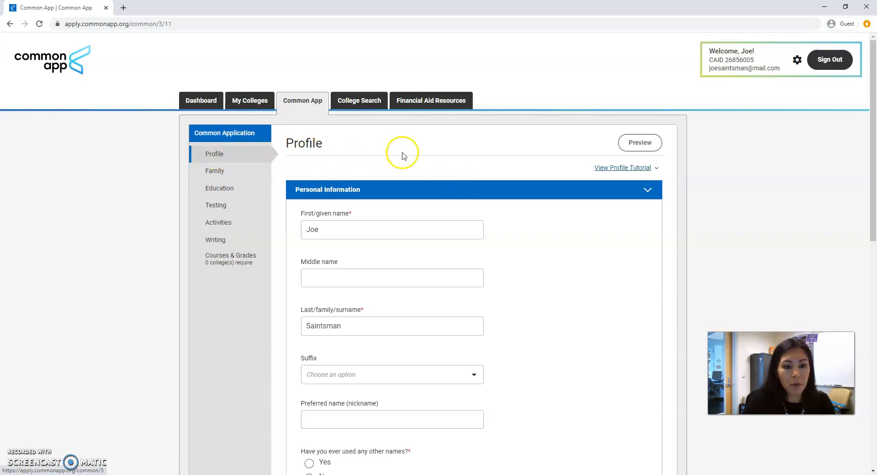
scroll(497, 158, "down", 1)
scroll(497, 158, "down", 2)
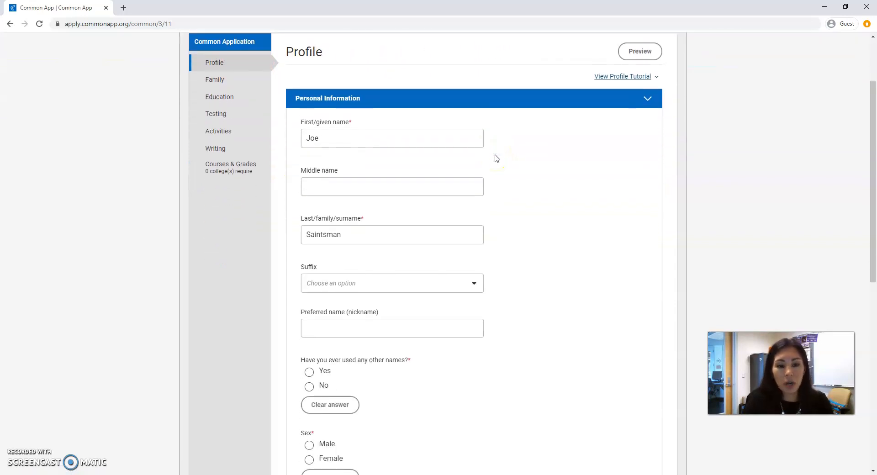
scroll(497, 158, "down", 4)
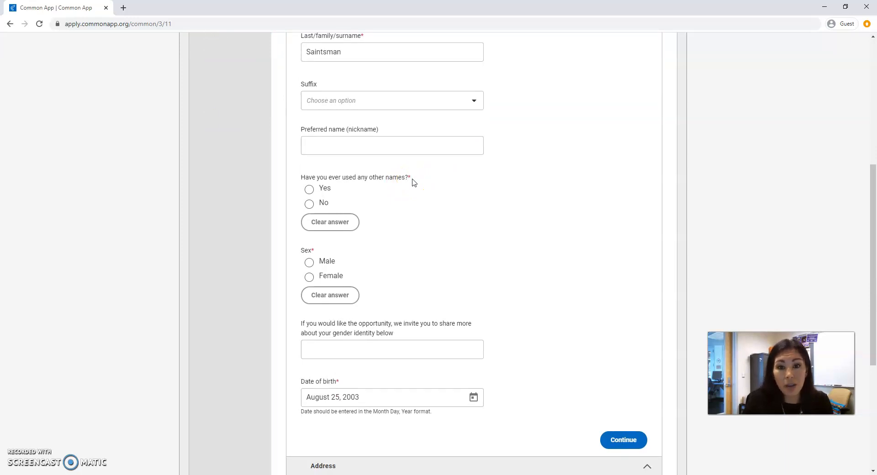
scroll(480, 195, "down", 5)
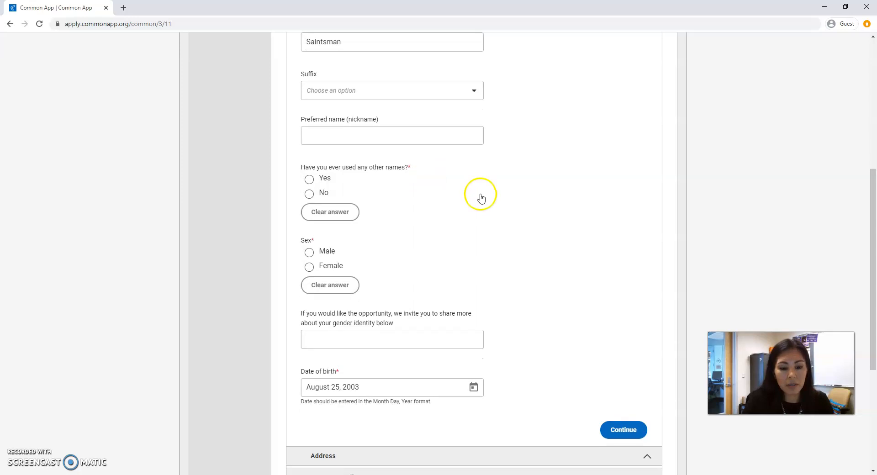
left_click(624, 219)
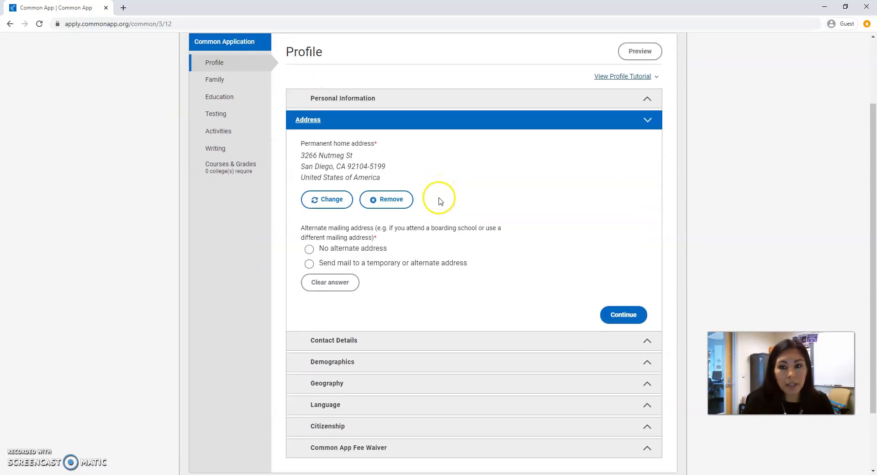
- Continue through the Address and Contact Details sections of the profile
left_click(624, 315)
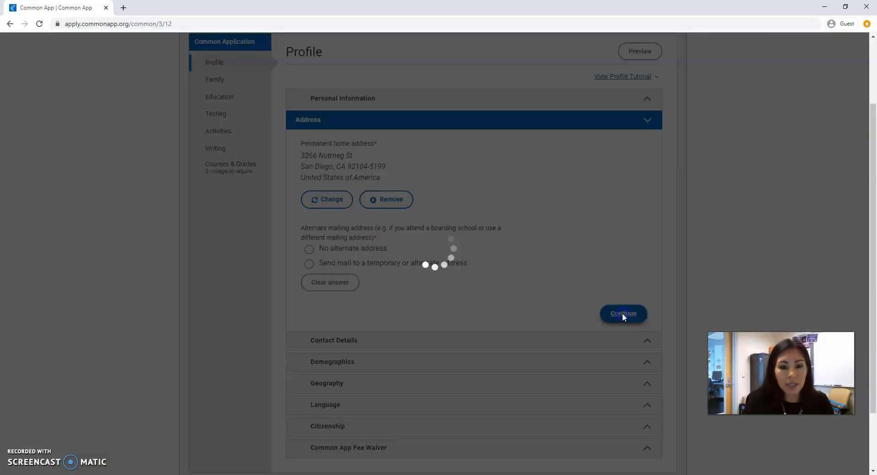
scroll(482, 184, "down", 3)
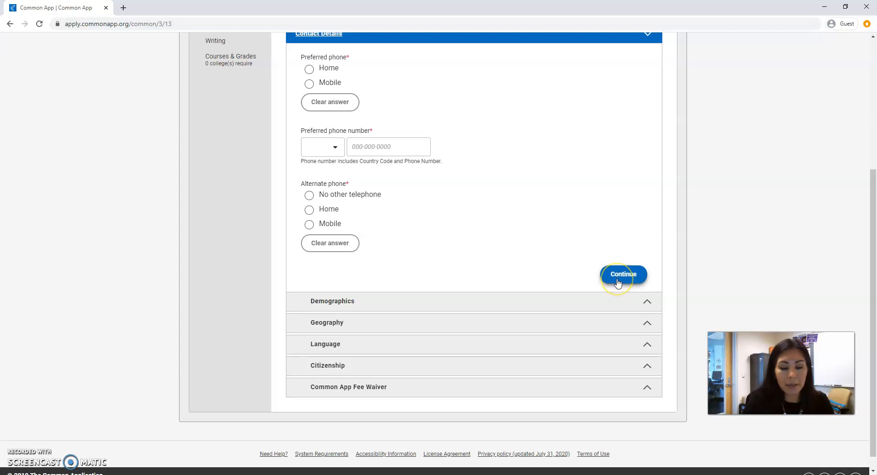
left_click(617, 282)
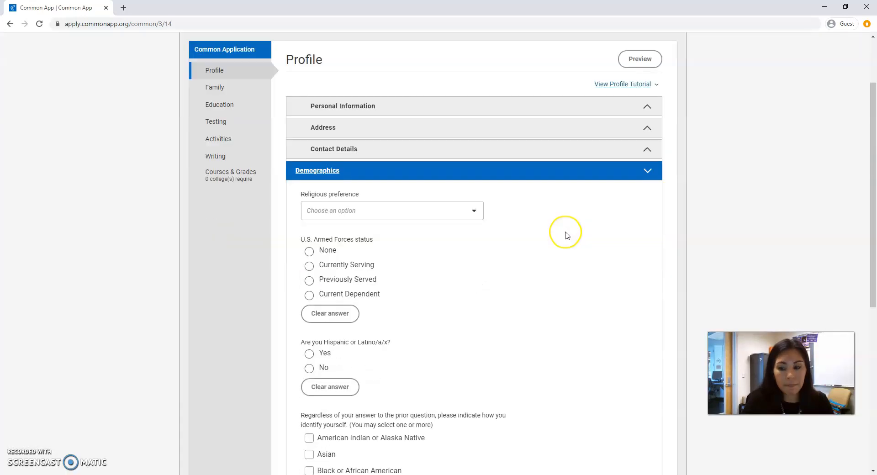
- Scroll through the profile sections and reopen the Demographics section
scroll(566, 236, "down", 1)
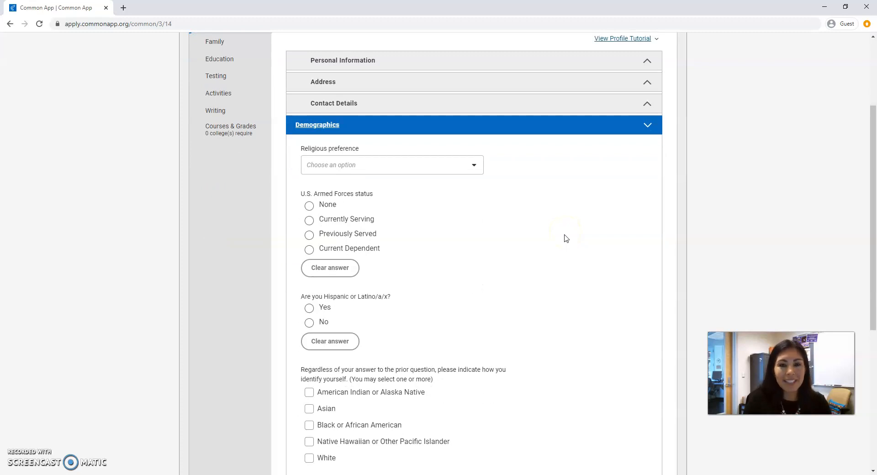
scroll(567, 238, "up", 2)
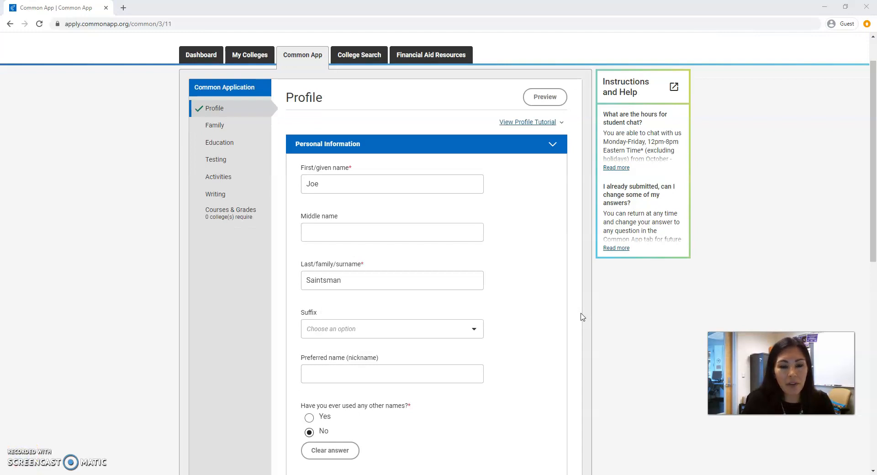
scroll(579, 295, "down", 3)
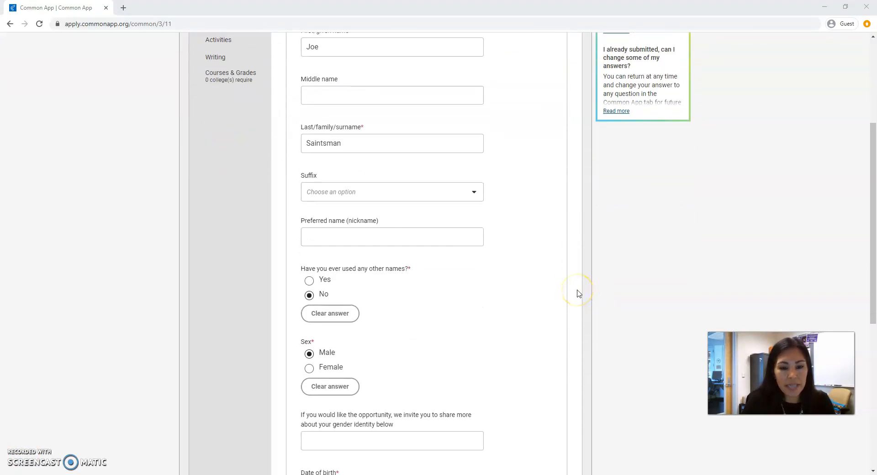
scroll(579, 294, "down", 7)
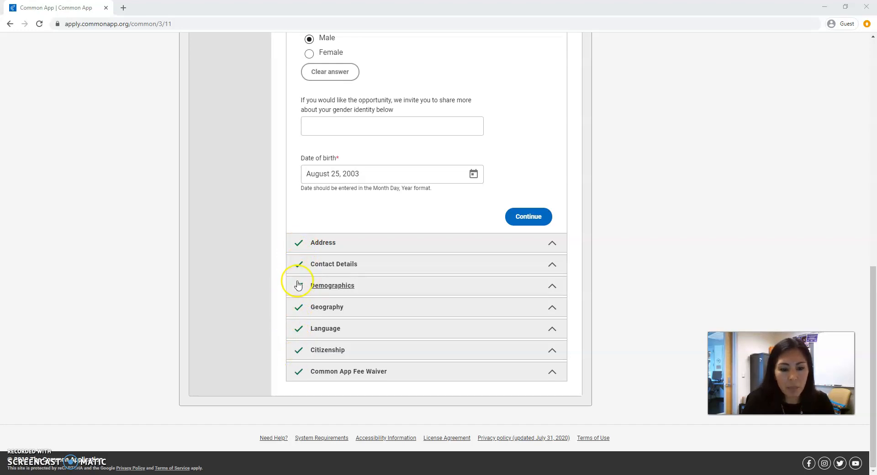
left_click(386, 287)
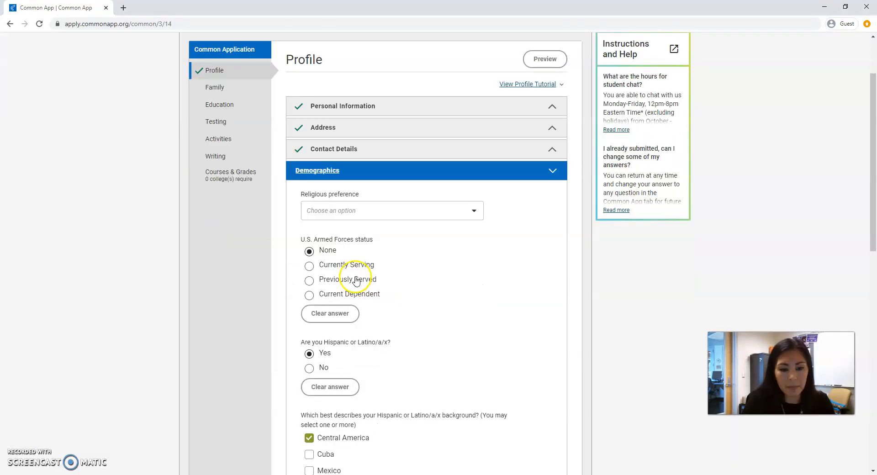
- Review the Demographics answers and continue to the Geography section
scroll(383, 265, "down", 3)
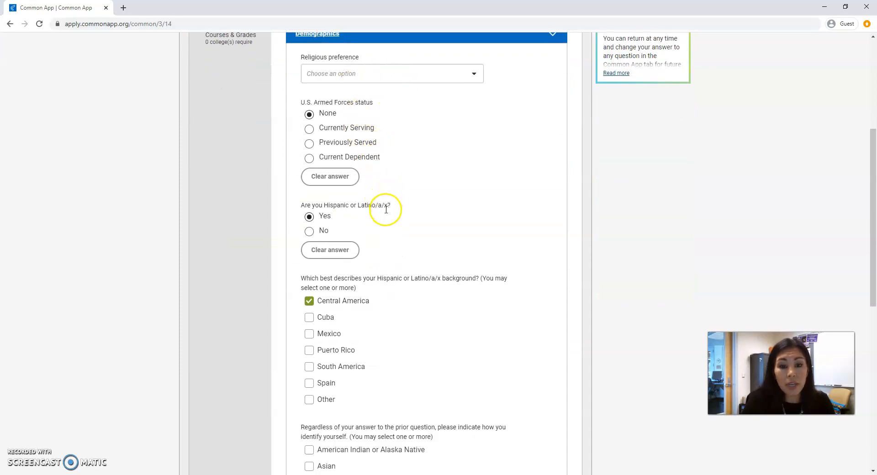
scroll(395, 281, "down", 2)
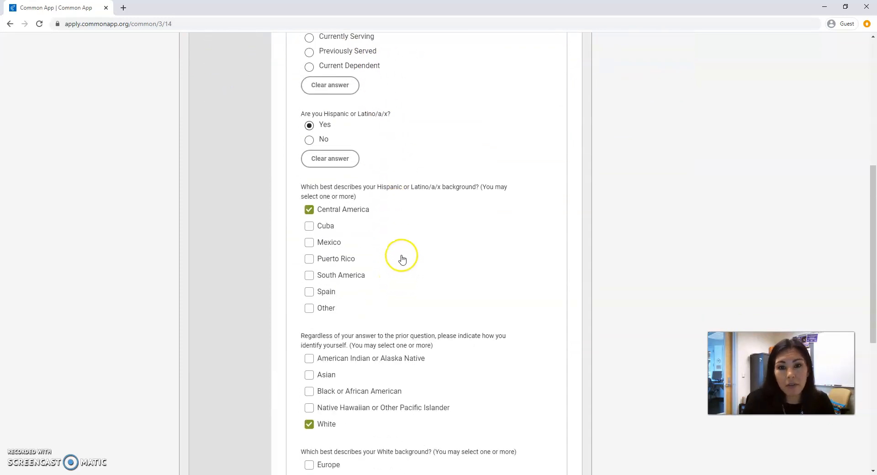
scroll(402, 265, "down", 5)
scroll(406, 248, "down", 1)
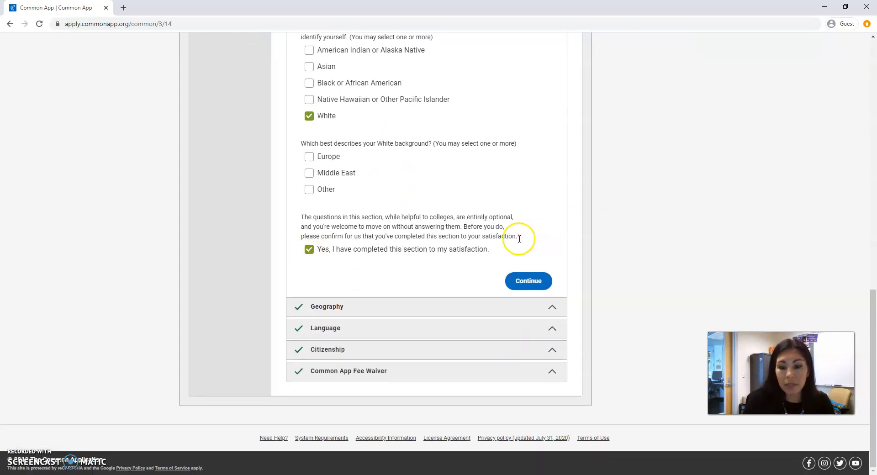
left_click(521, 281)
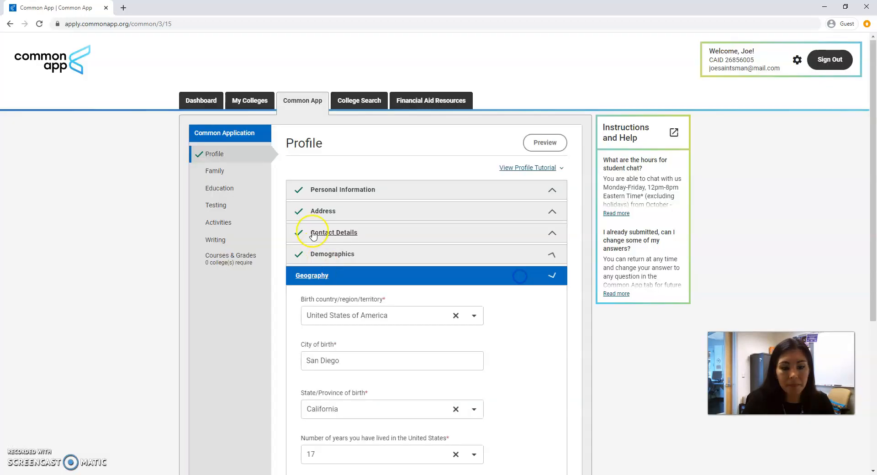
- Review the Geography section and continue to Language
scroll(411, 262, "down", 2)
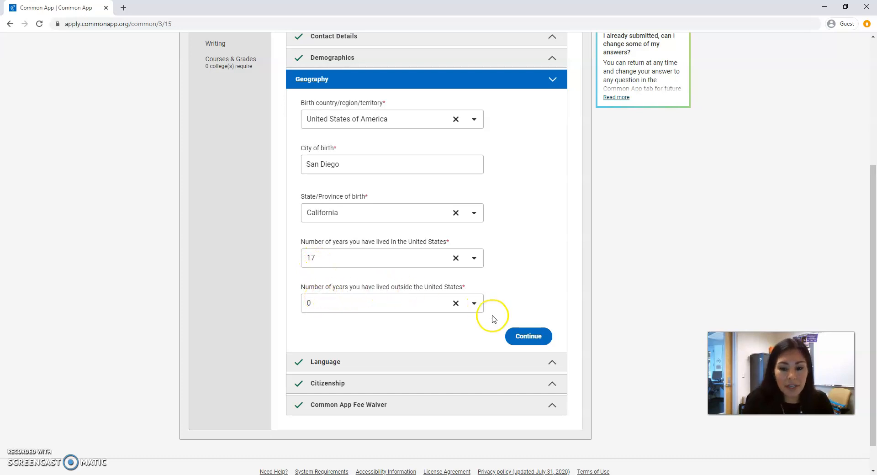
left_click(523, 336)
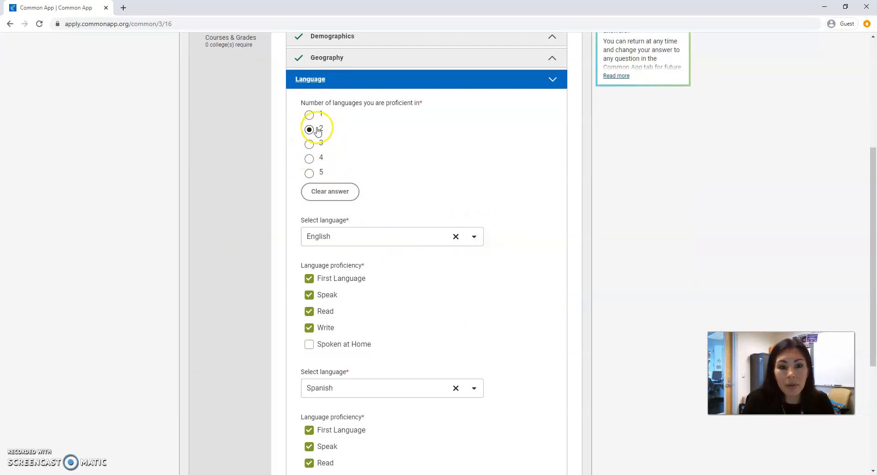
- Continue past the Language and Citizenship sections to the Common App Fee Waiver section
scroll(356, 165, "down", 3)
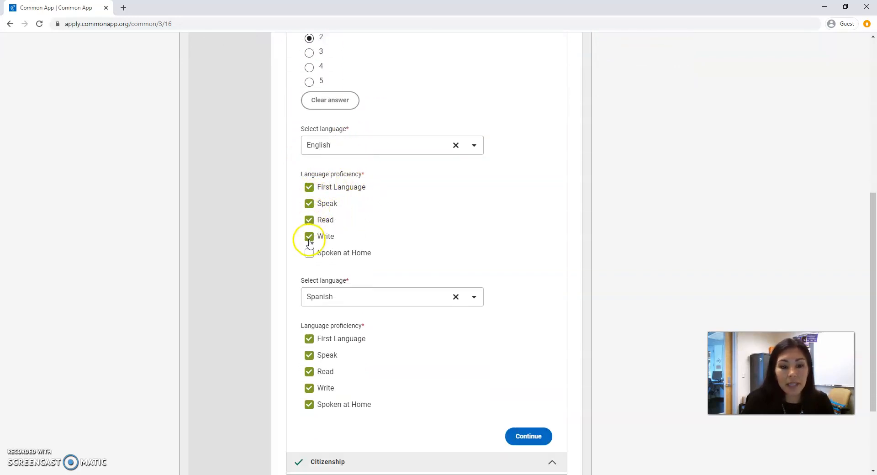
scroll(315, 242, "down", 3)
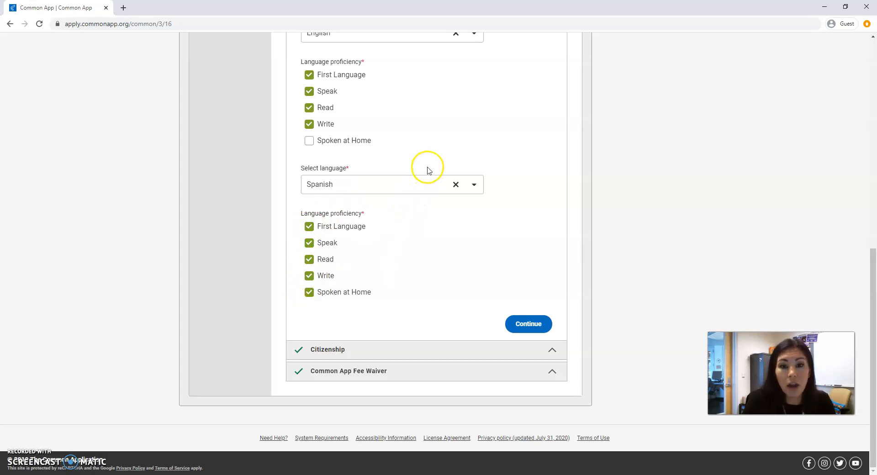
left_click(529, 323)
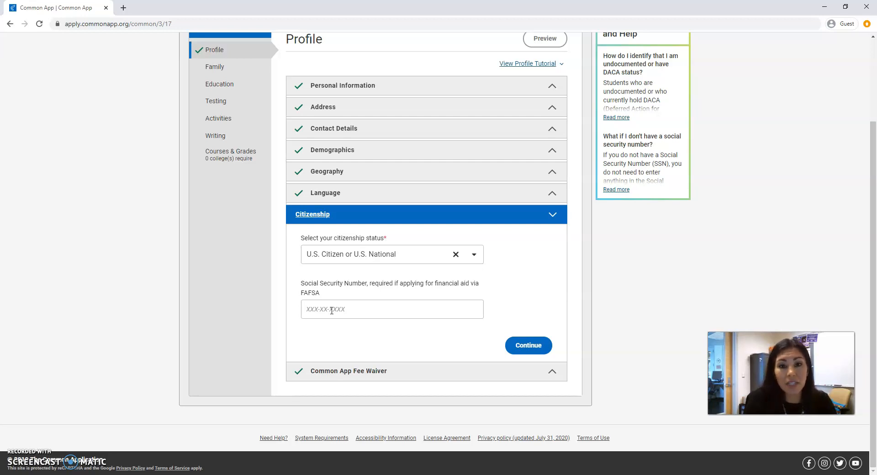
left_click(528, 346)
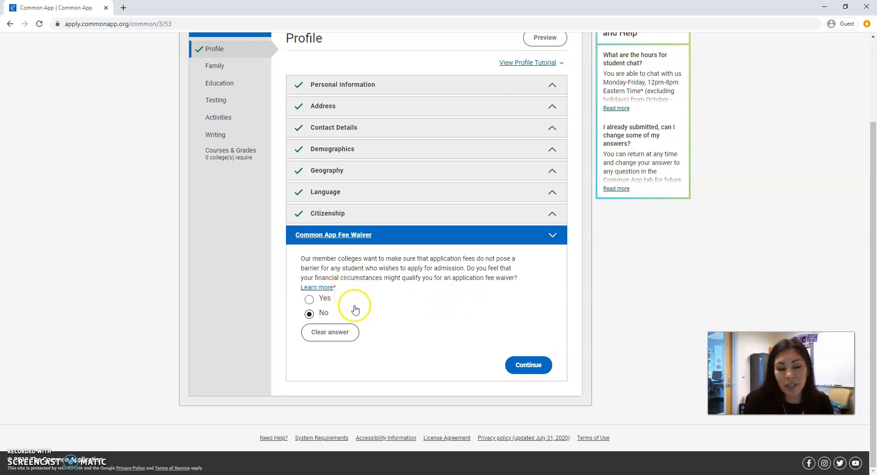
- Finish the Profile section, review the Family section's Household answers and continue to Parent 1
left_click(523, 365)
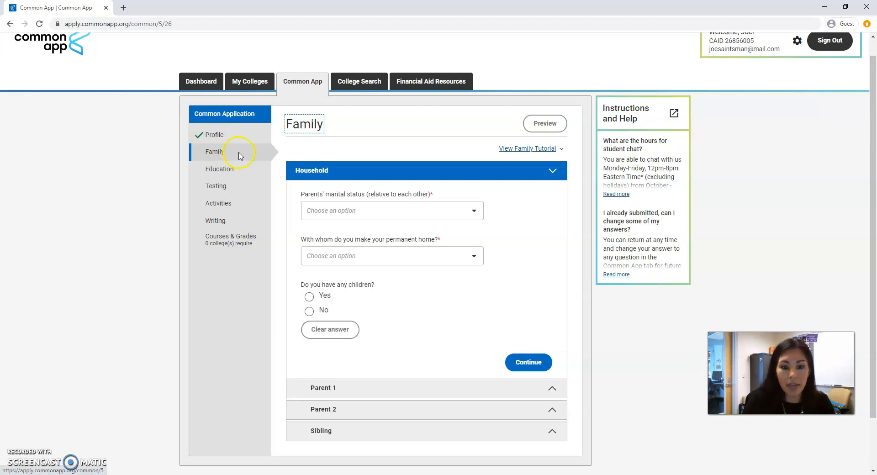
scroll(423, 199, "down", 2)
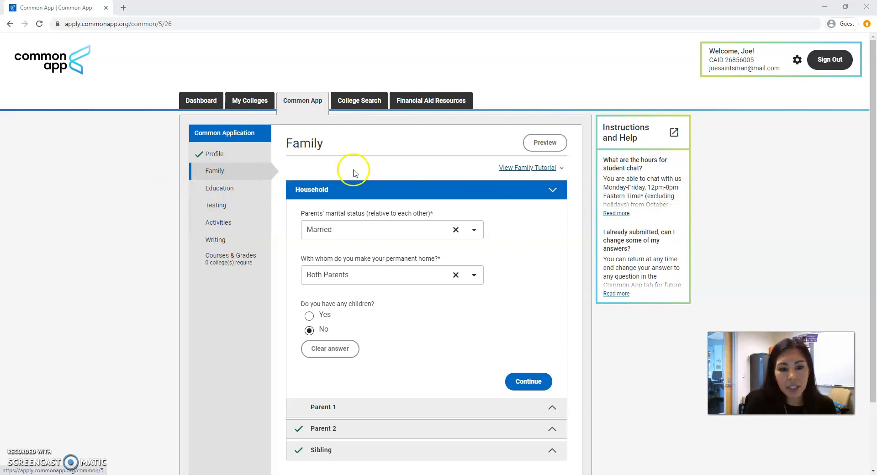
scroll(359, 170, "down", 1)
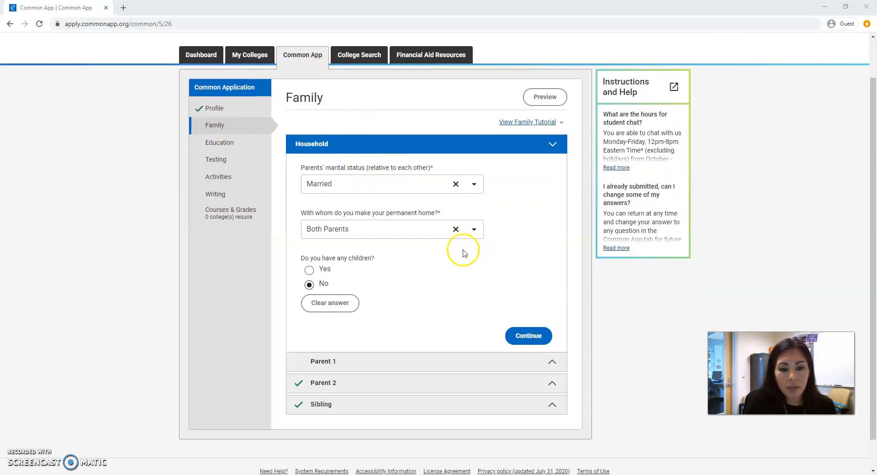
scroll(407, 251, "down", 1)
left_click(523, 302)
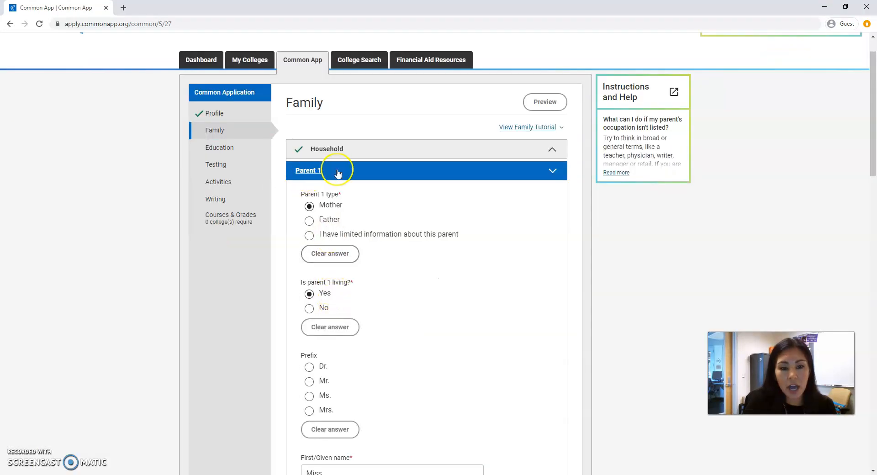
- Review Parent 1's details and mark the parent as never employed at a college/university
scroll(398, 205, "down", 4)
scroll(399, 210, "down", 8)
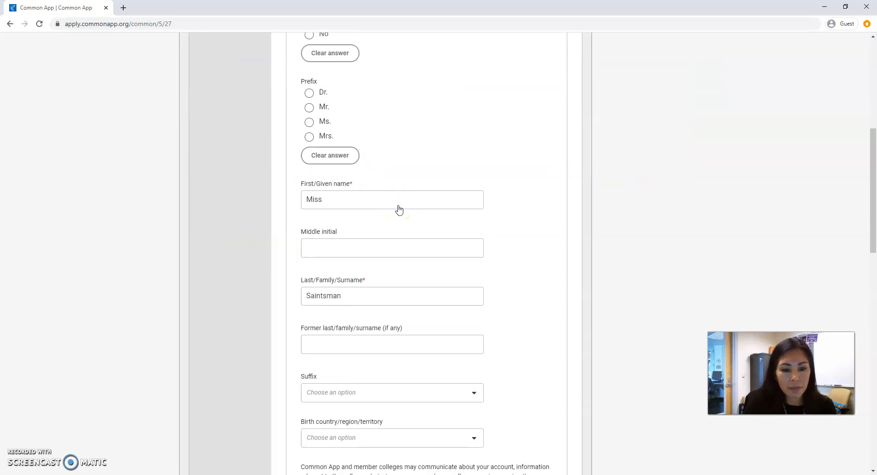
scroll(398, 209, "down", 3)
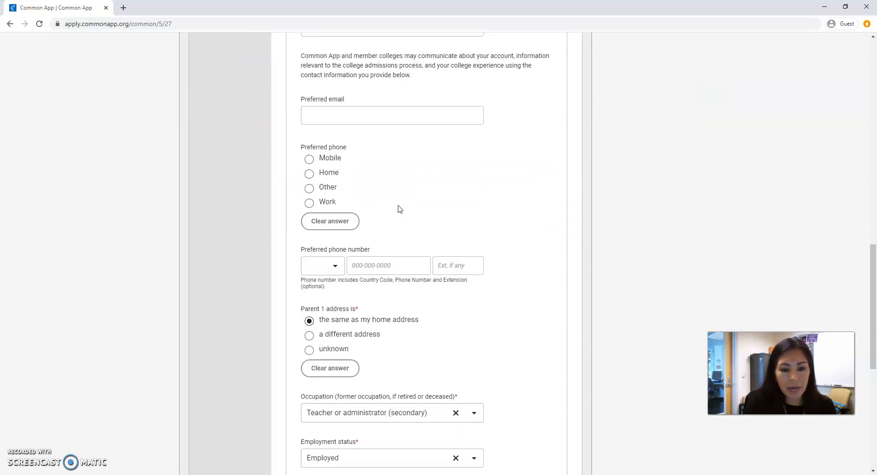
scroll(399, 209, "down", 4)
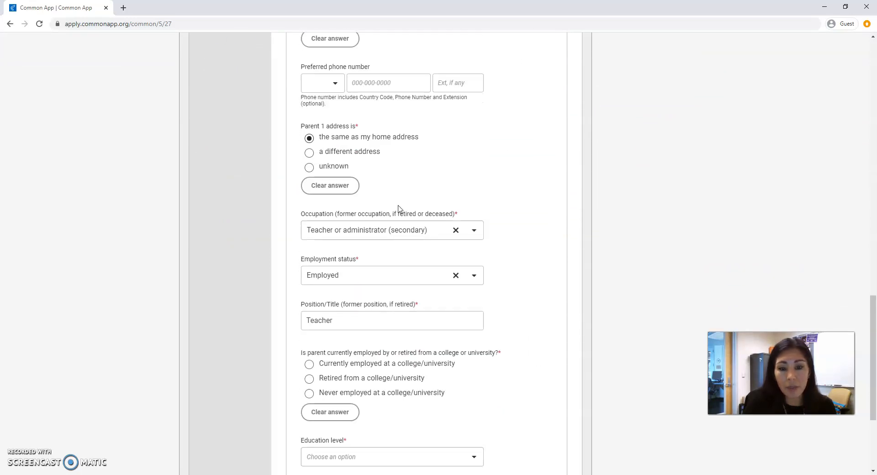
scroll(401, 202, "down", 2)
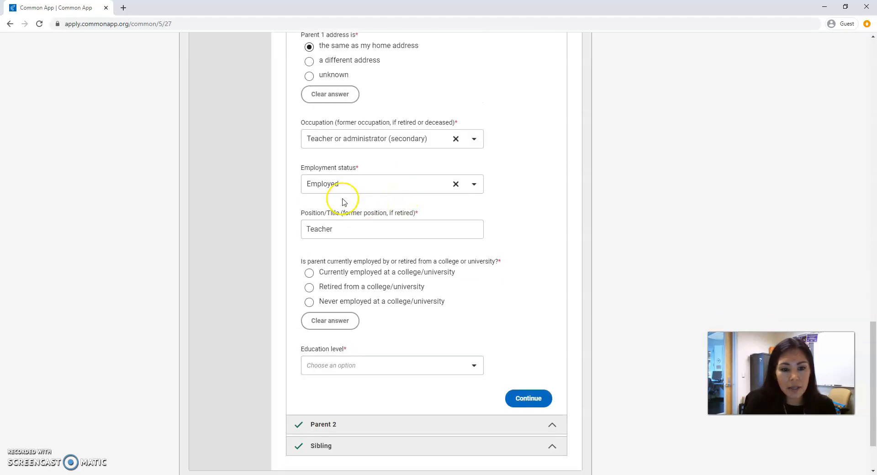
scroll(345, 202, "down", 2)
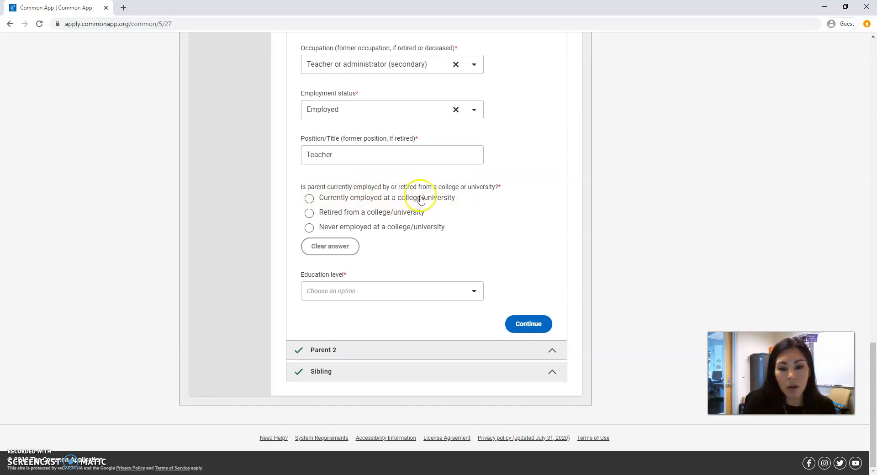
left_click(310, 229)
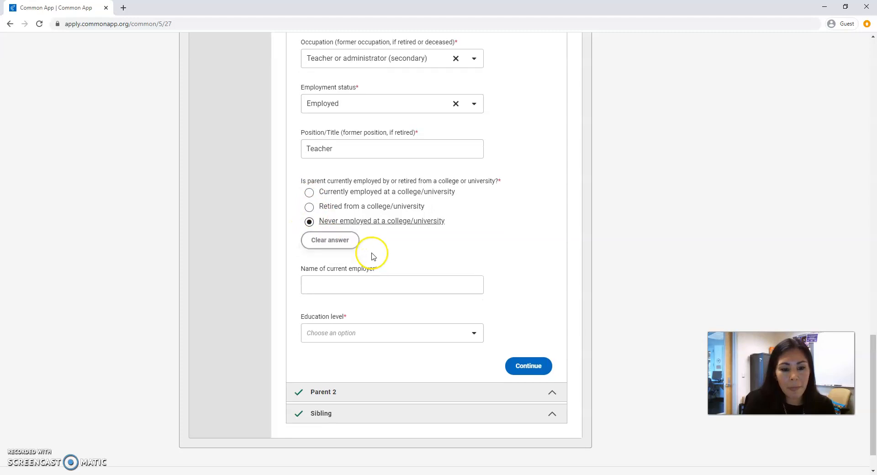
- Enter St. Augustine High School as Parent 1's current employer
scroll(366, 249, "down", 1)
left_click(357, 240)
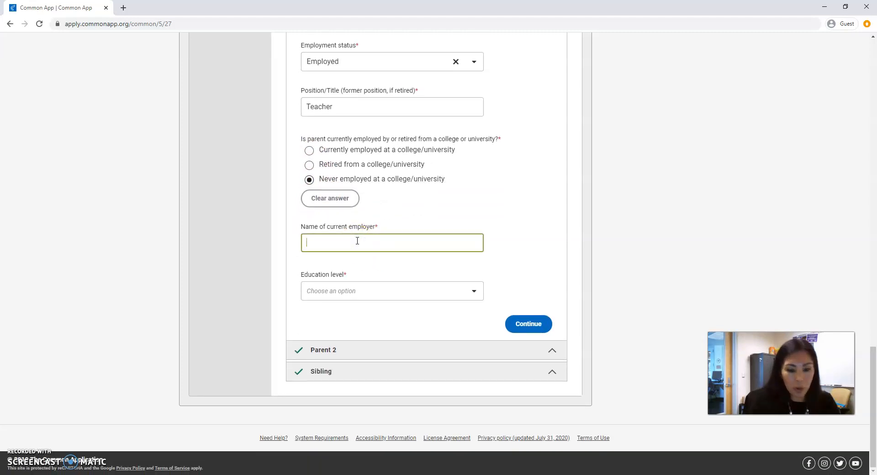
type("St. Aug")
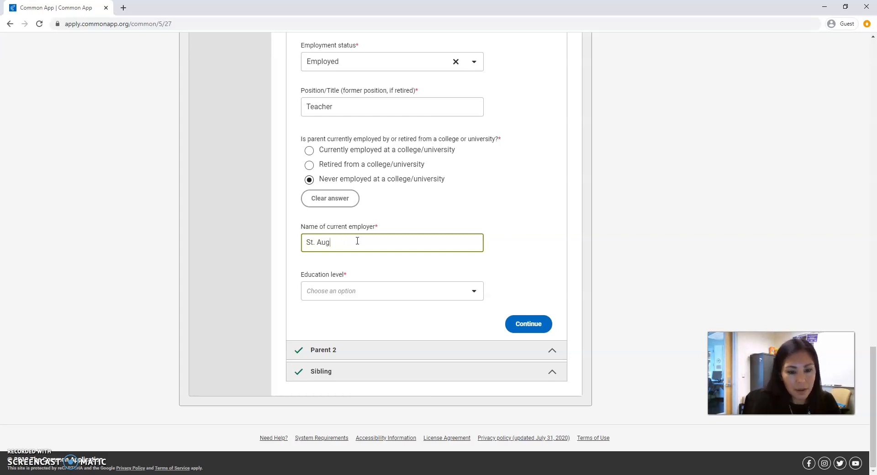
type("ustine High School")
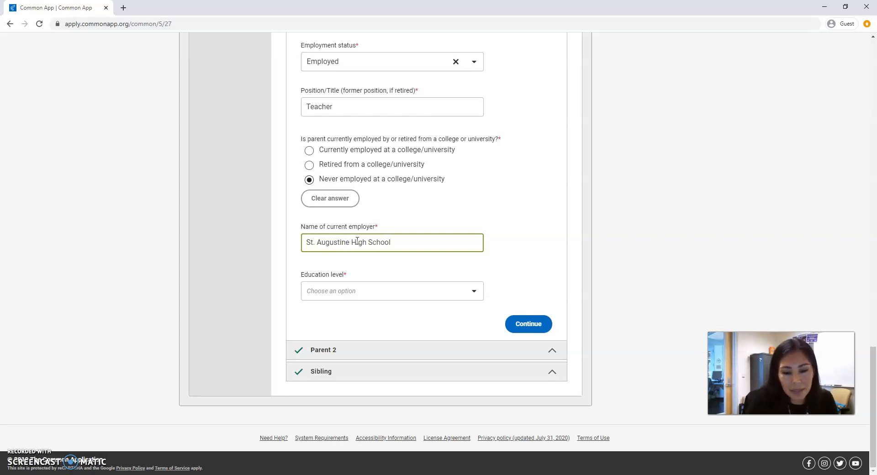
- Set Parent 1's education level to Graduated from college/university
left_click(356, 291)
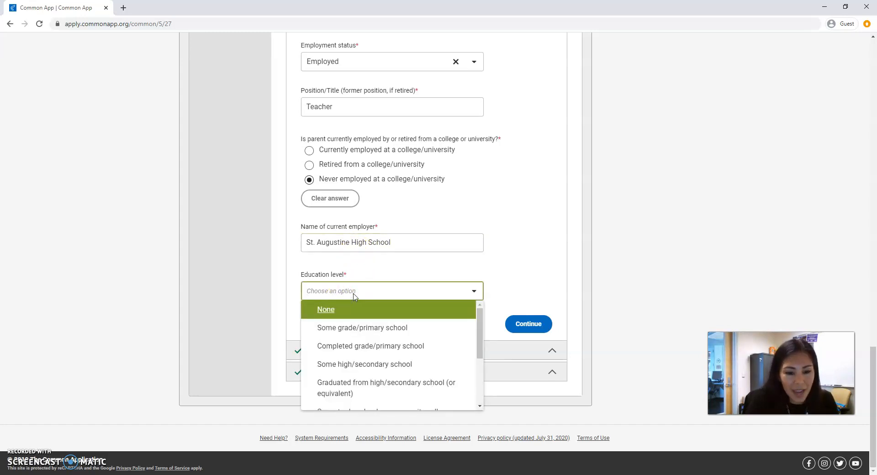
scroll(392, 366, "down", 2)
scroll(392, 366, "up", 3)
scroll(388, 368, "down", 3)
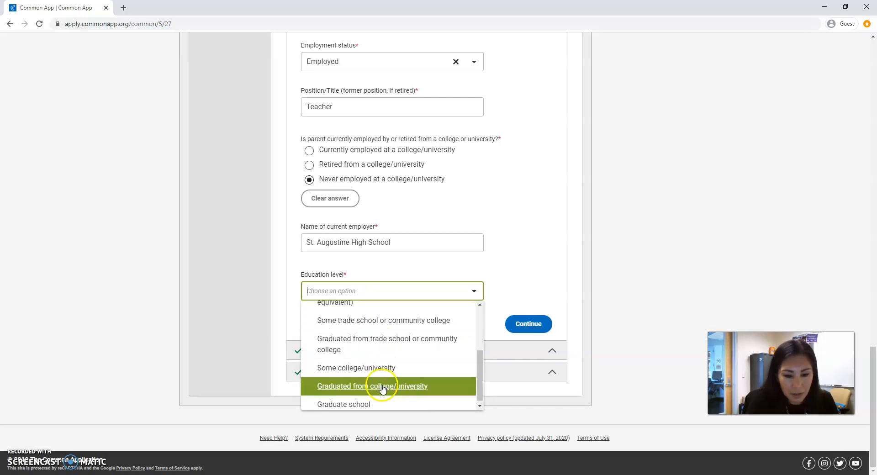
left_click(383, 388)
- Look up San Diego State University by college name and select it as Parent 1's college
scroll(392, 340, "down", 3)
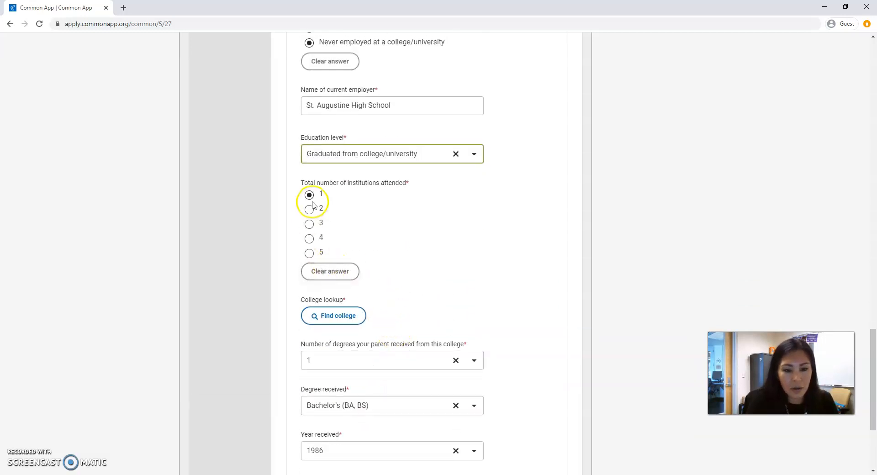
scroll(329, 235, "down", 1)
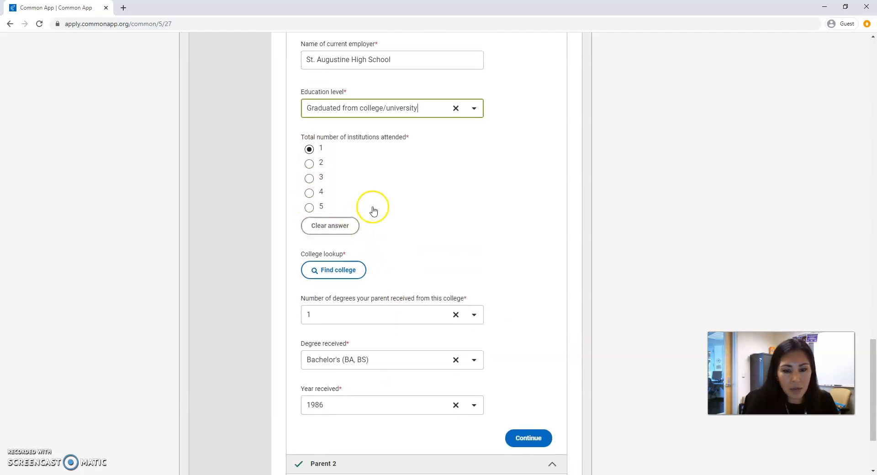
left_click(344, 279)
left_click(401, 211)
type("san diego")
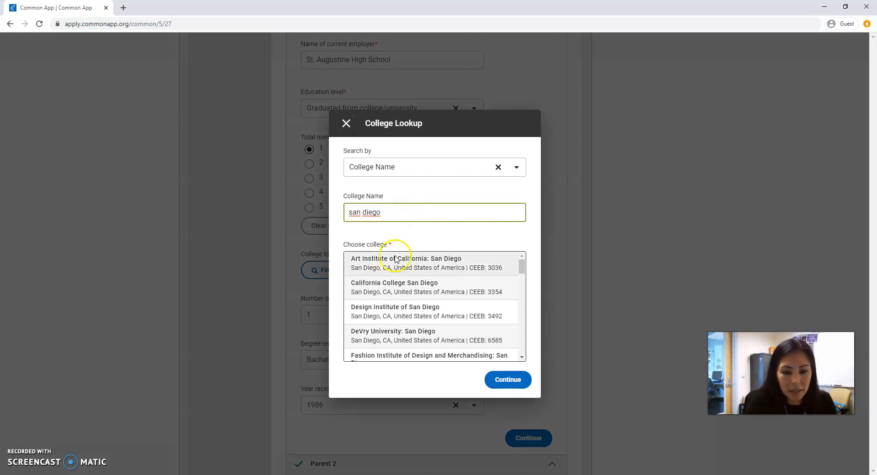
scroll(389, 315, "down", 5)
scroll(389, 314, "up", 3)
scroll(390, 312, "down", 3)
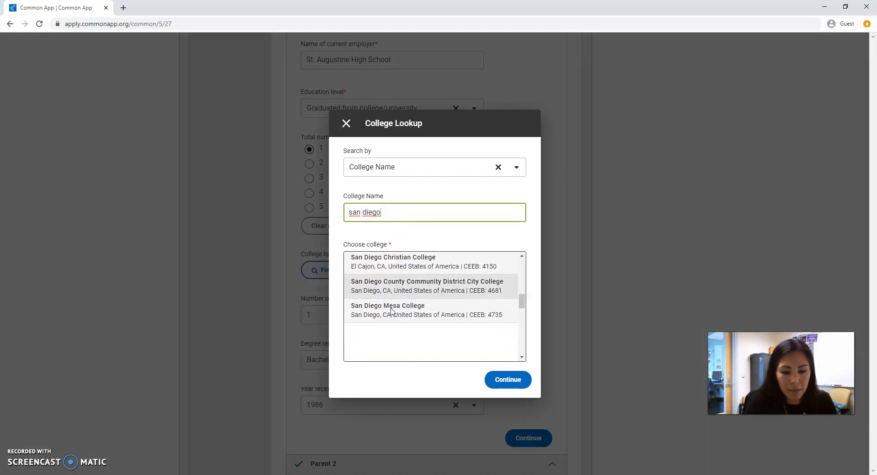
scroll(394, 306, "up", 2)
left_click(412, 214)
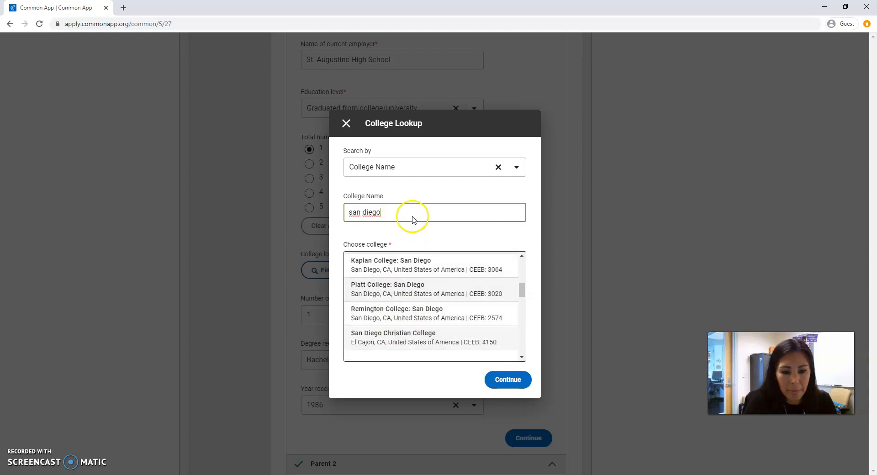
type("state")
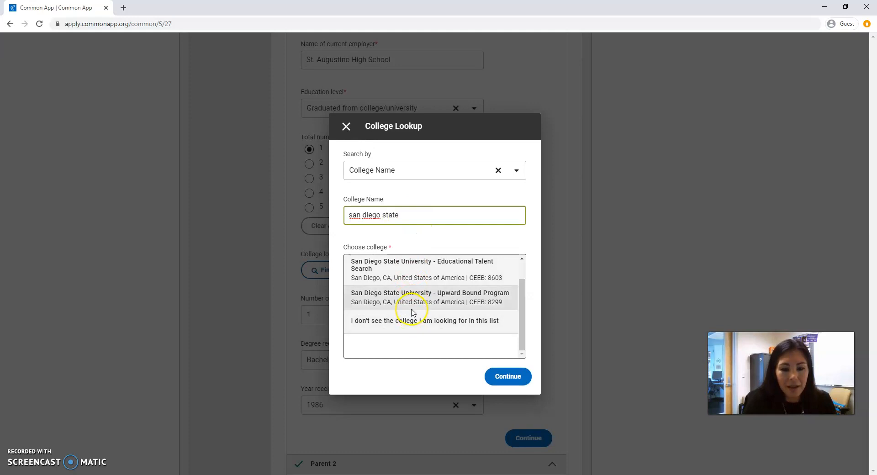
scroll(428, 280, "up", 1)
left_click(428, 270)
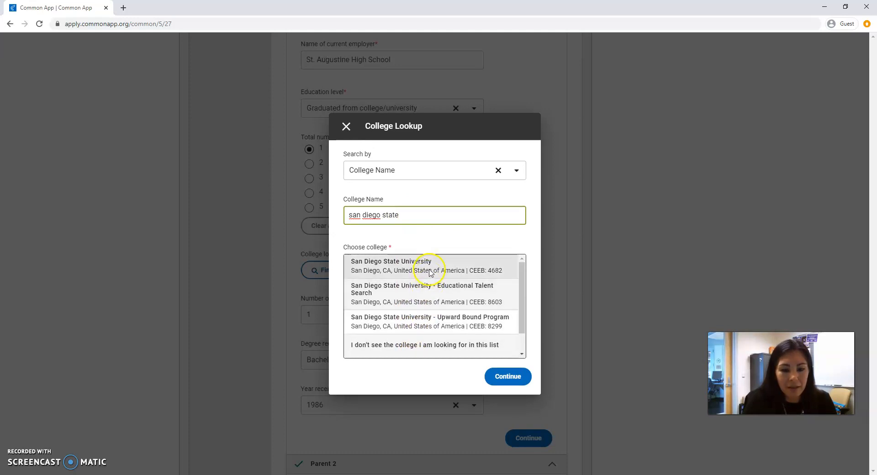
left_click(508, 376)
- Set Parent 1's degree year received to 1996 and continue to Parent 2
scroll(495, 302, "down", 4)
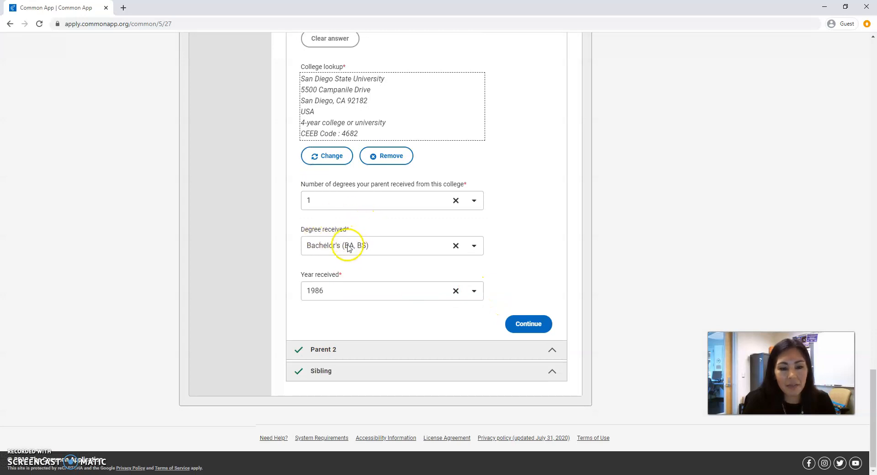
left_click(304, 292)
scroll(327, 328, "up", 2)
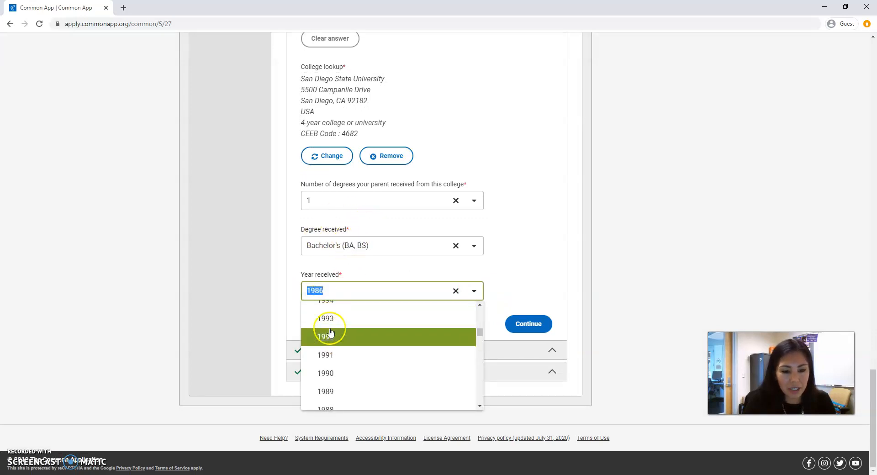
left_click(331, 310)
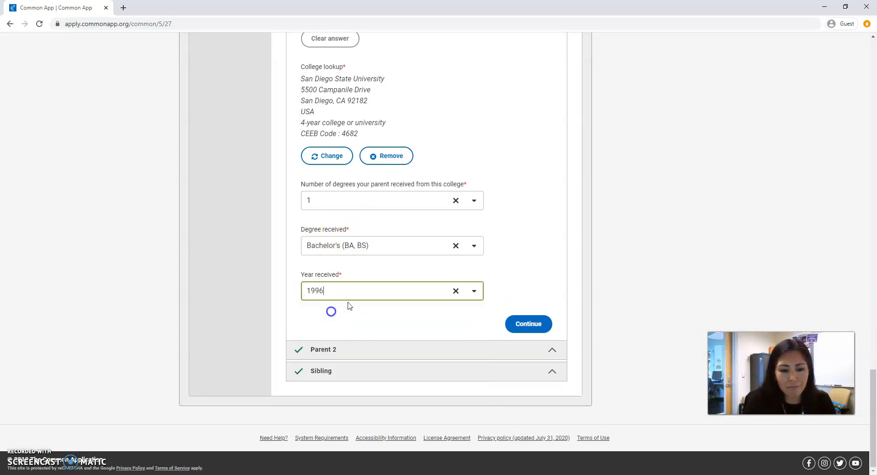
left_click(538, 325)
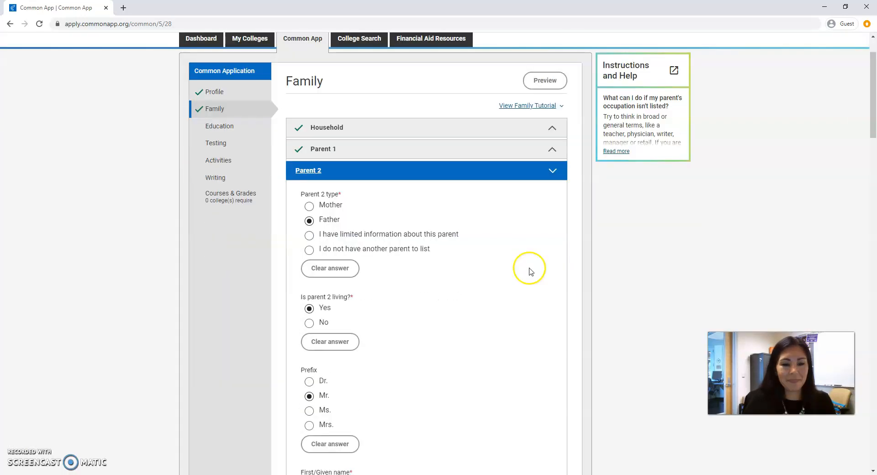
- Open the Education section and select Saint Augustine High School in San Diego as the current high school
left_click(220, 127)
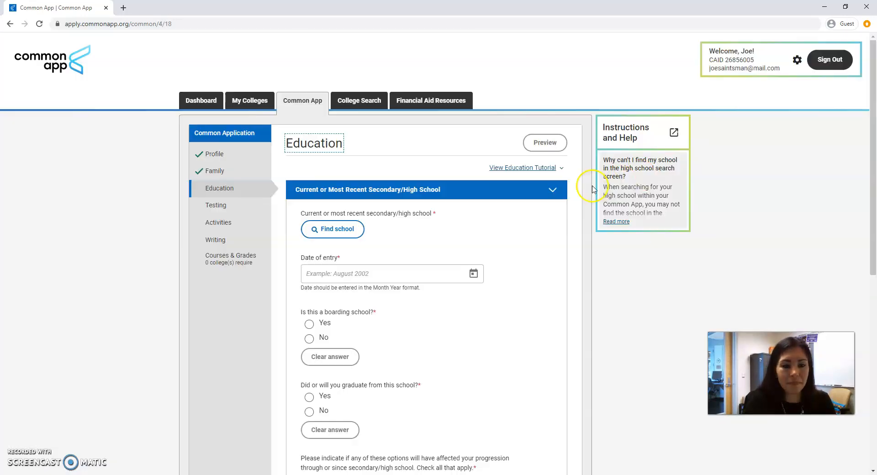
scroll(532, 208, "down", 2)
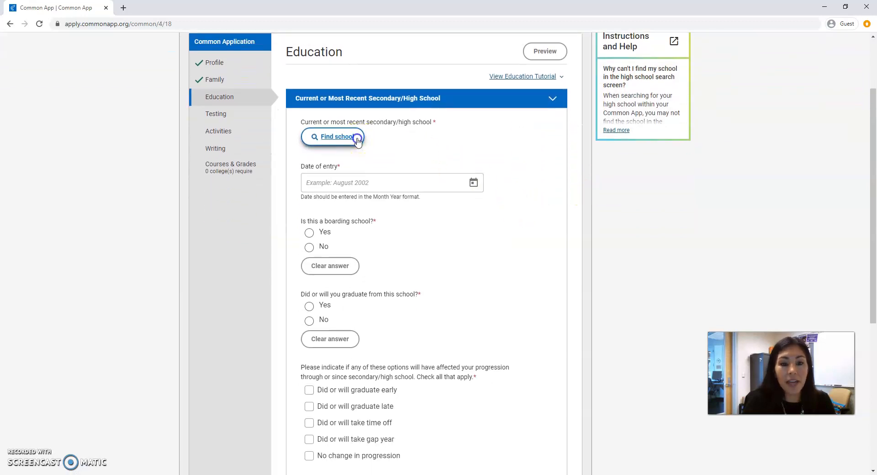
left_click(343, 138)
left_click(391, 187)
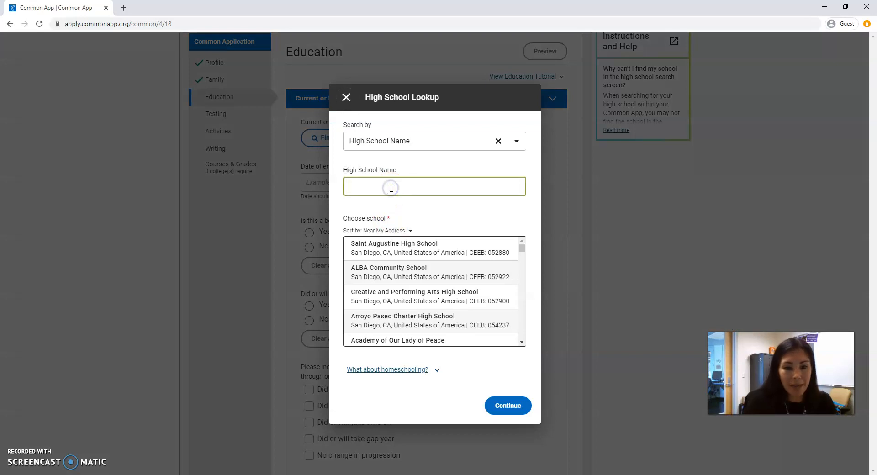
type("saint ")
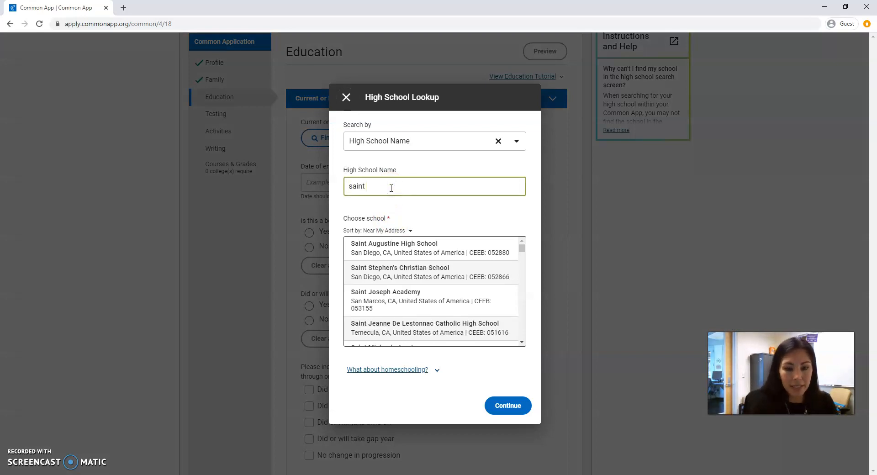
type("augustine")
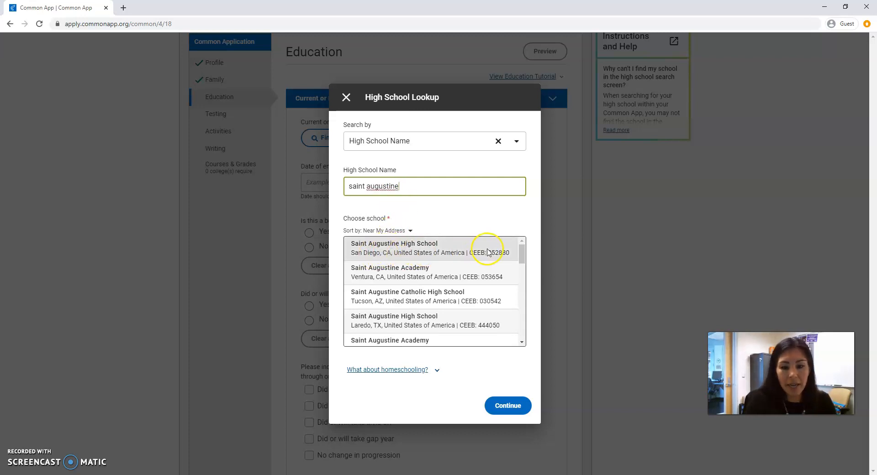
left_click(466, 258)
left_click(508, 404)
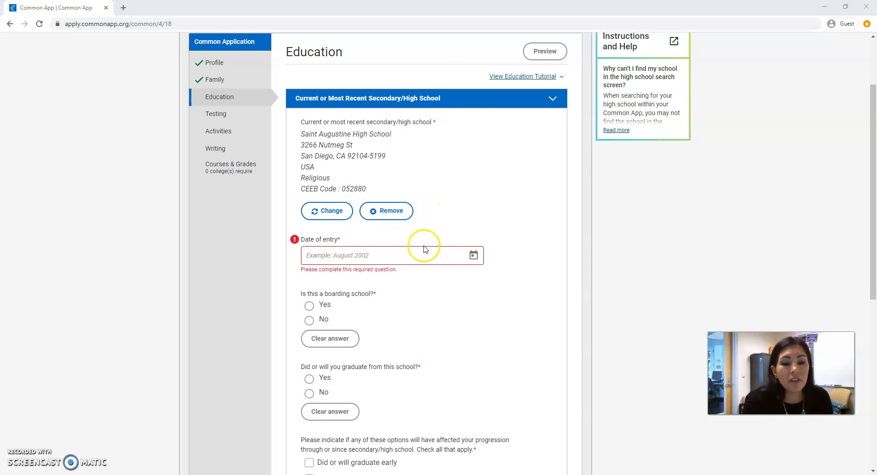
- Enter the high school date of entry as August 2017
left_click(363, 257)
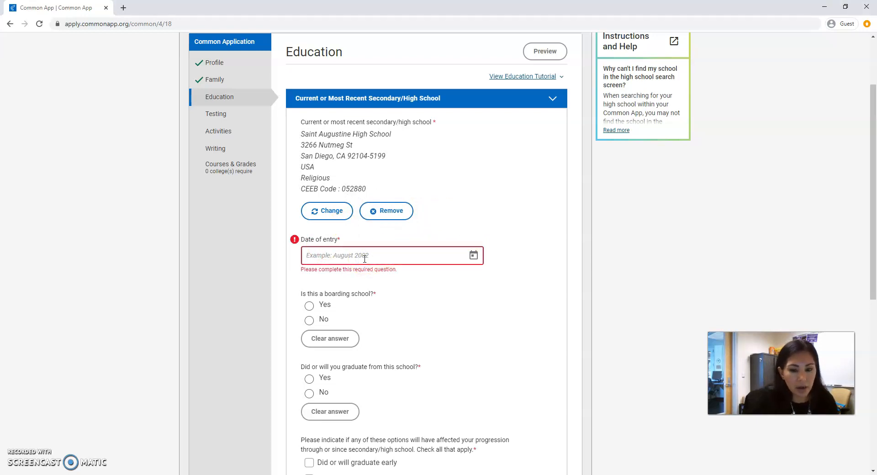
type("st ")
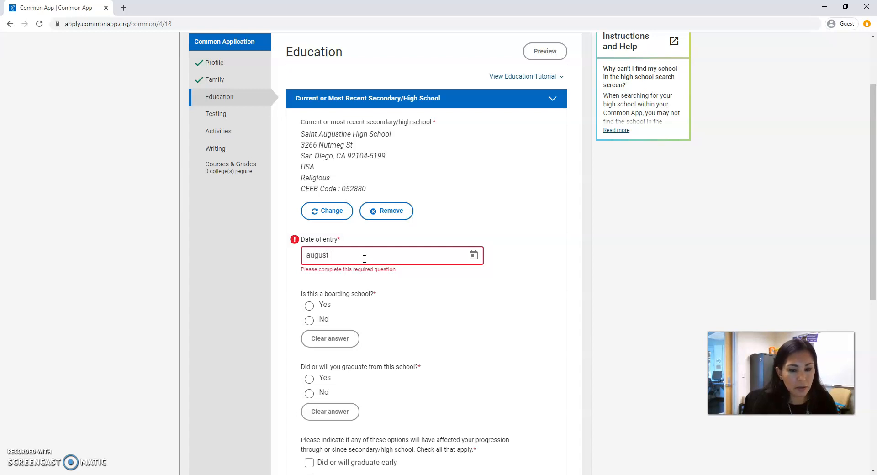
type("2017")
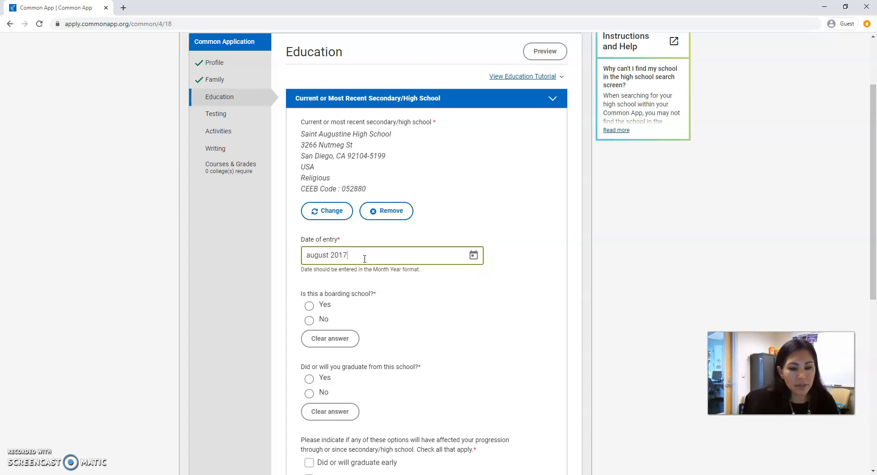
- Pick August 2017 from the entry-date calendar and answer No to whether it is a boarding school
key("Tab")
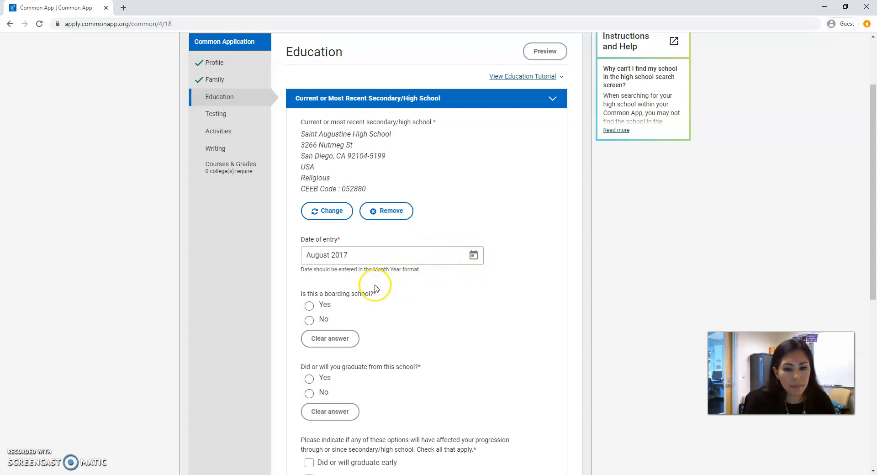
left_click(471, 261)
left_click(416, 386)
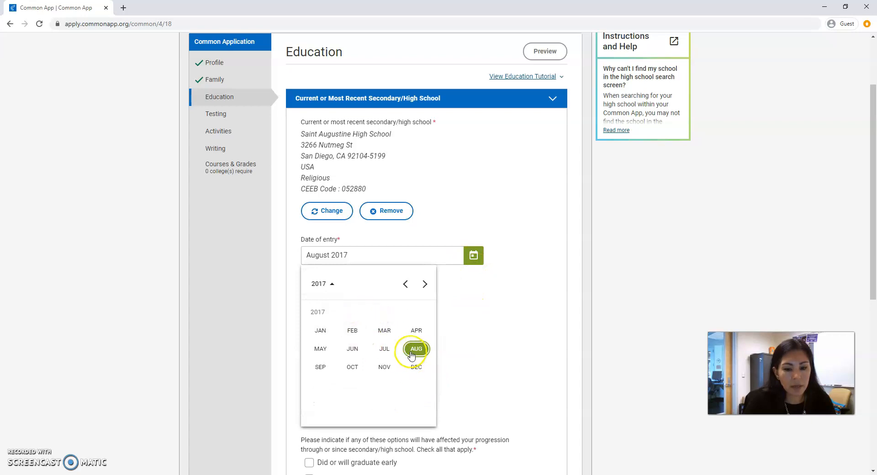
left_click(412, 356)
scroll(454, 314, "down", 2)
left_click(352, 221)
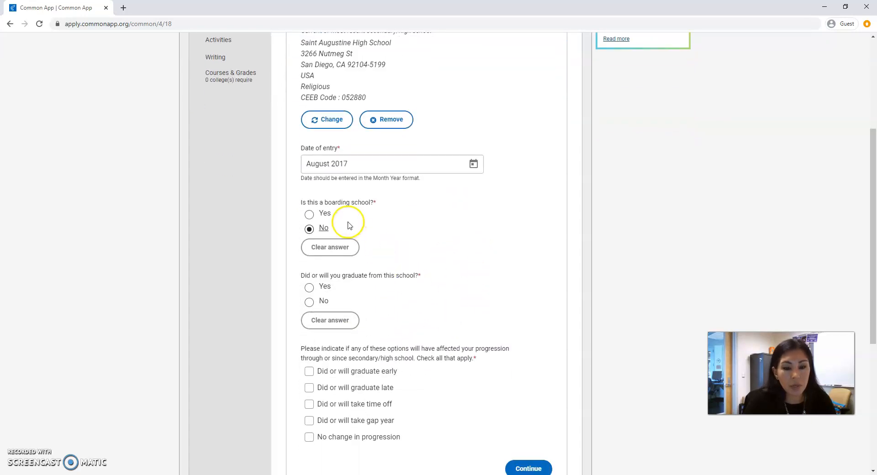
- Answer Yes to graduating from this school and set the graduation date to May 2021
scroll(350, 225, "down", 1)
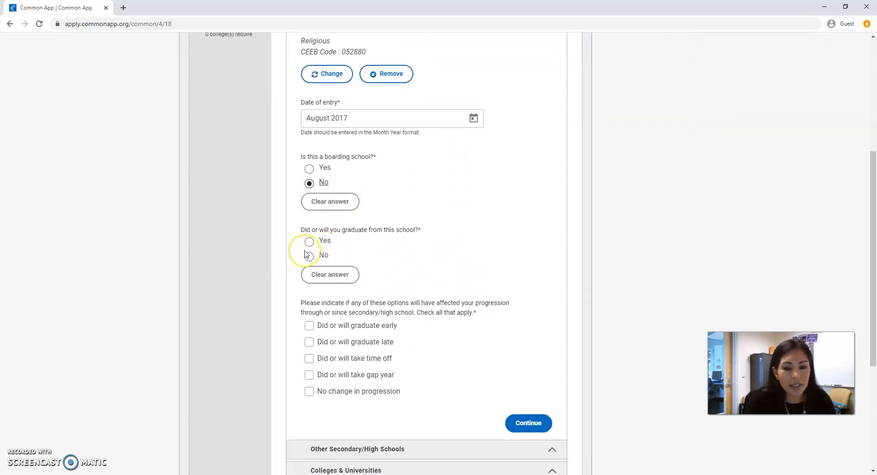
left_click(309, 241)
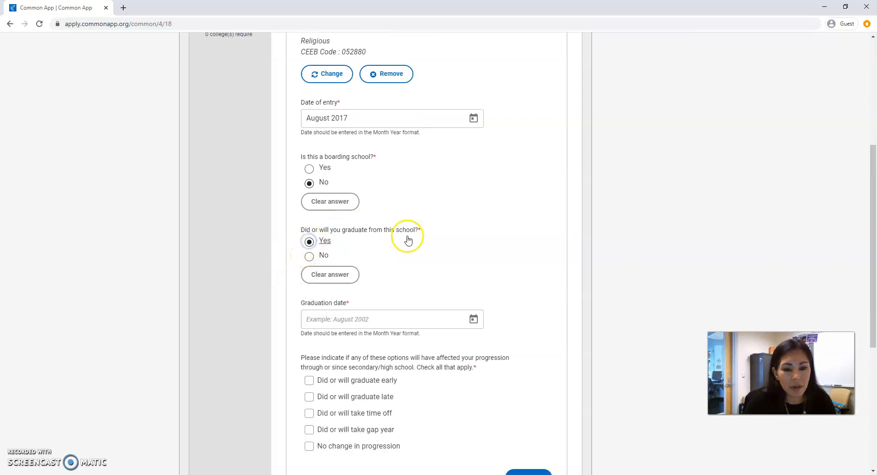
scroll(408, 240, "down", 2)
left_click(351, 233)
type("May 2021")
left_click(424, 201)
- Check No change in progression and continue to the Other Secondary/High Schools section
scroll(424, 201, "down", 2)
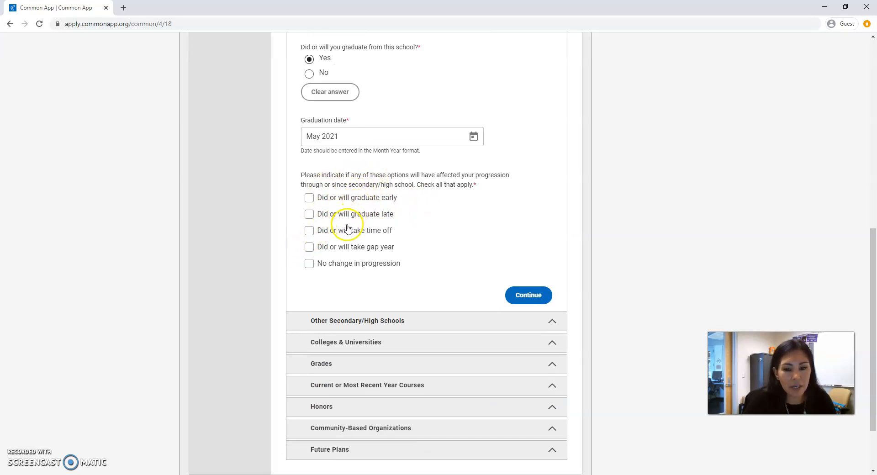
left_click(310, 265)
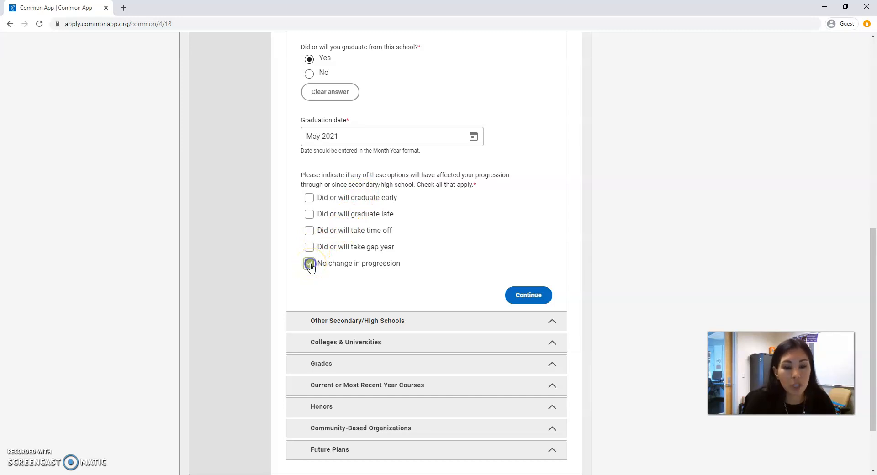
left_click(526, 295)
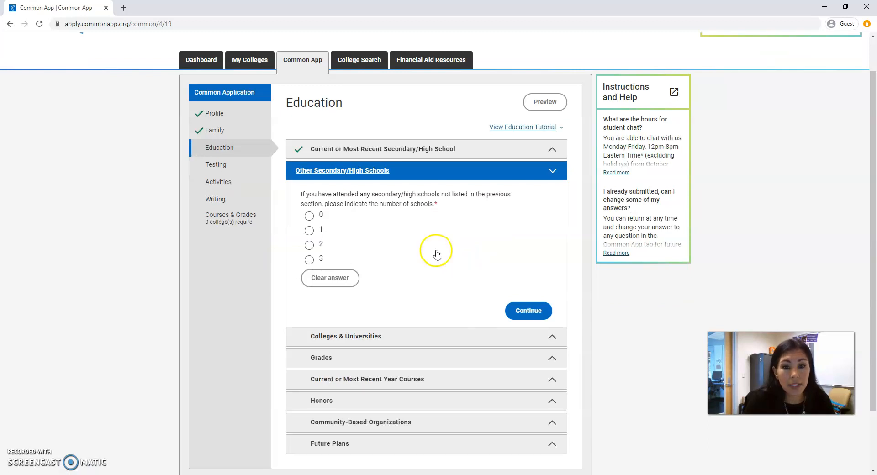
- Report one other high school and choose Cathedral Catholic High School in San Diego through the high school lookup
left_click(315, 234)
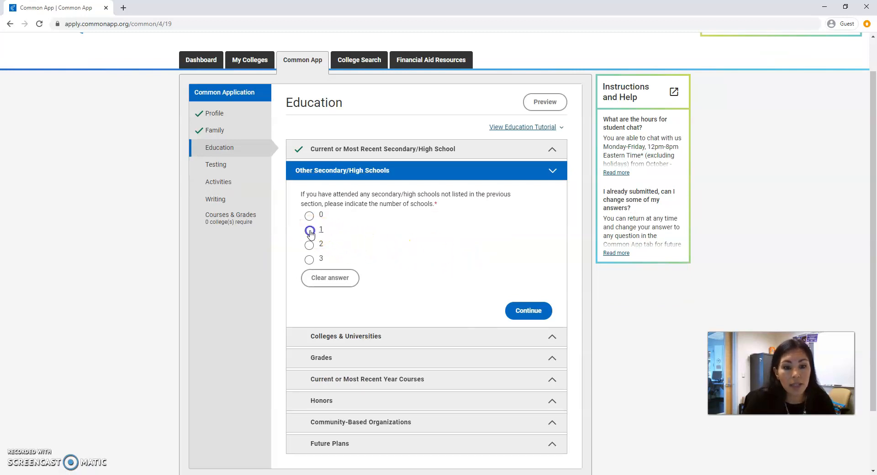
scroll(346, 227, "down", 3)
left_click(337, 185)
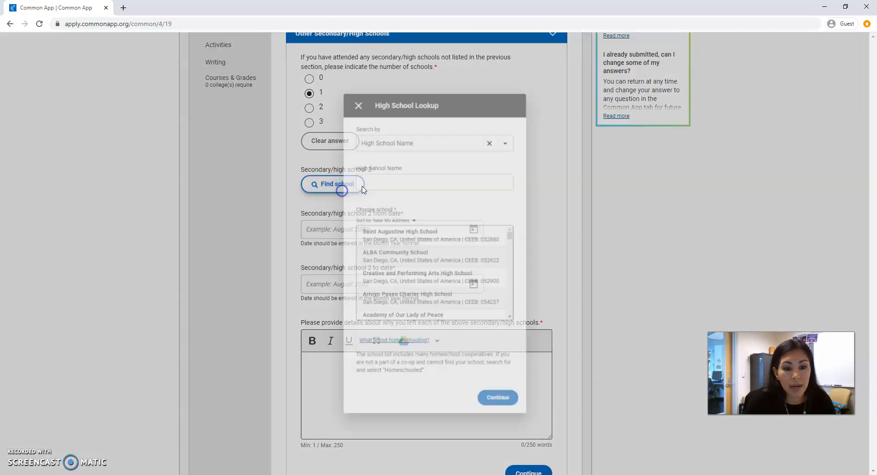
left_click(375, 186)
type("cathedral")
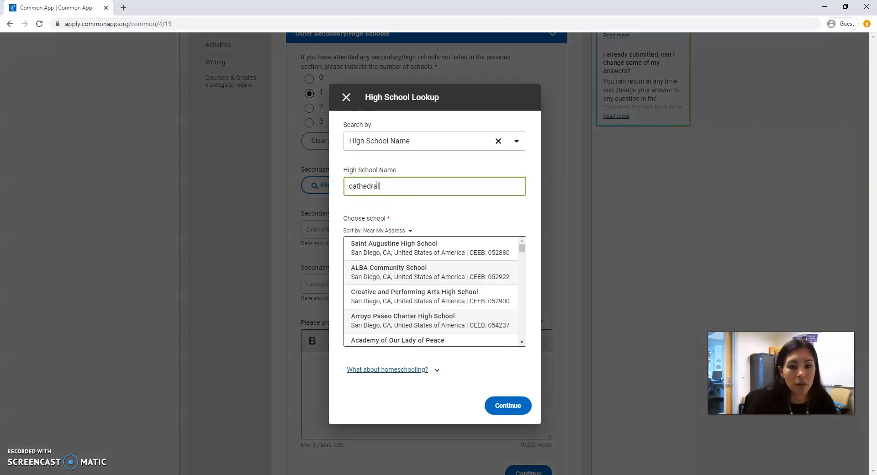
left_click(387, 248)
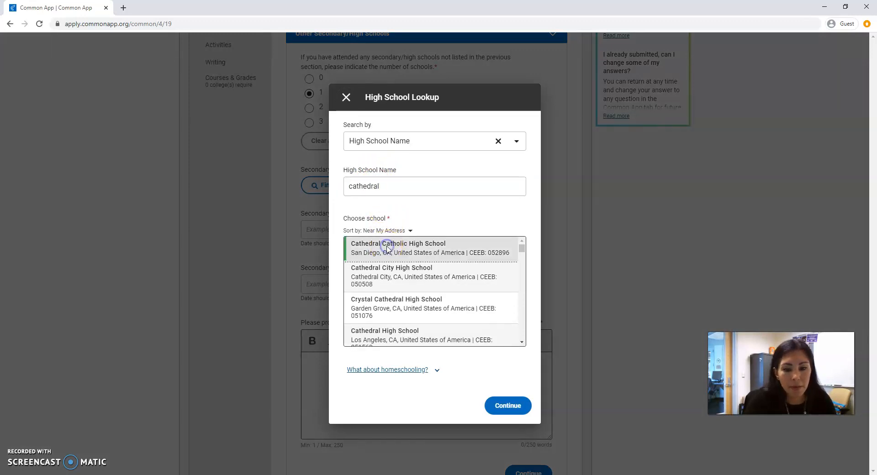
left_click(508, 405)
- Move on to Colleges & Universities, report 0 colleges attended, and continue to Grades
scroll(366, 259, "down", 1)
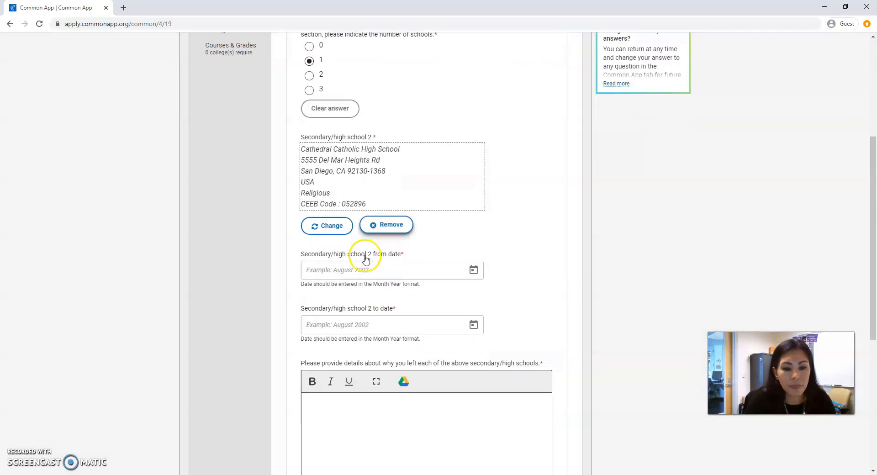
scroll(366, 260, "down", 1)
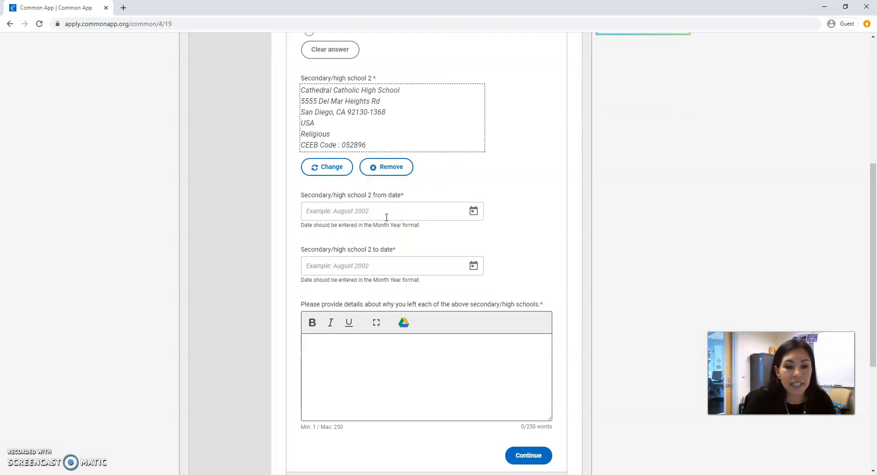
scroll(491, 250, "down", 2)
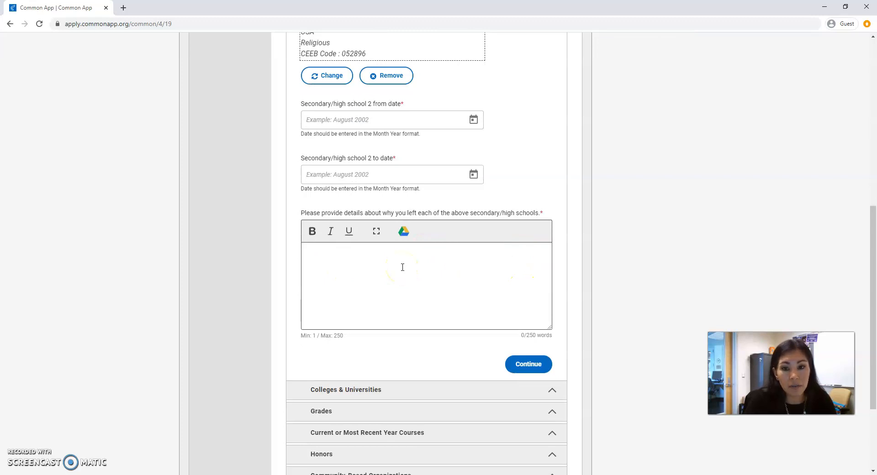
left_click(530, 363)
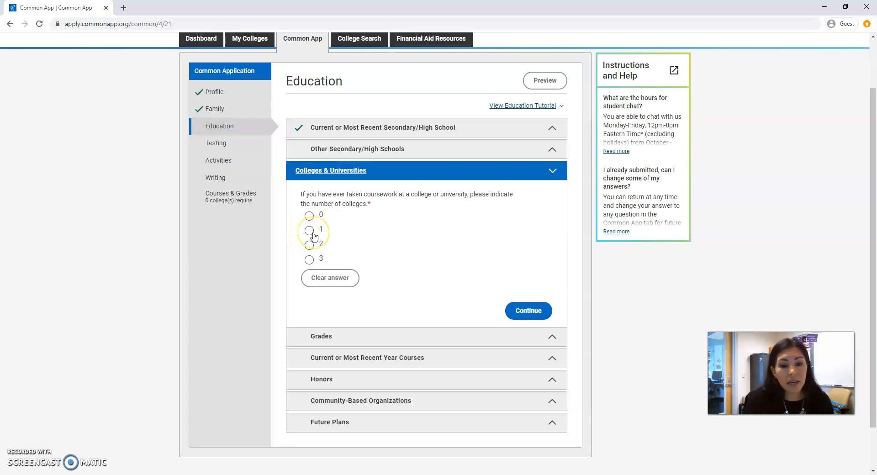
left_click(310, 215)
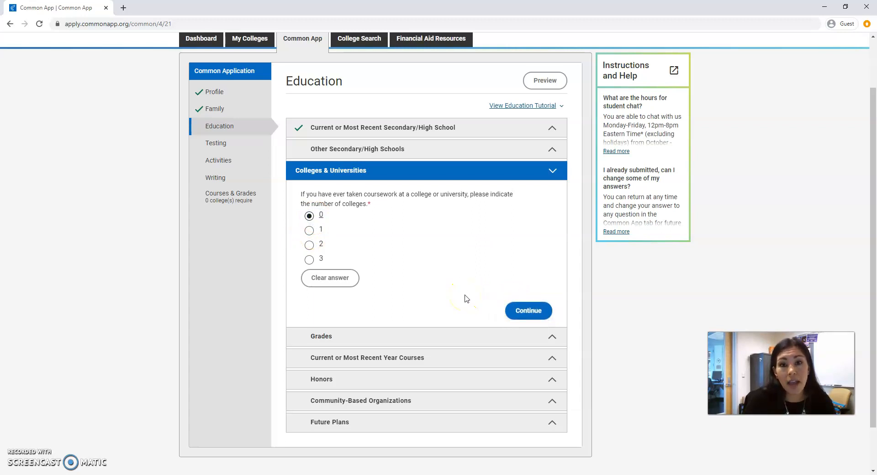
left_click(523, 309)
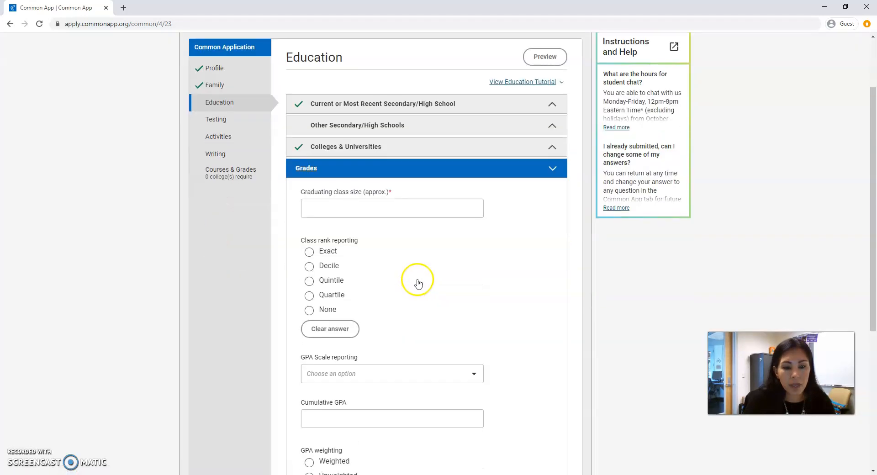
- Enter a graduating class size of 170 and set class rank reporting to None
scroll(417, 284, "down", 1)
left_click(353, 163)
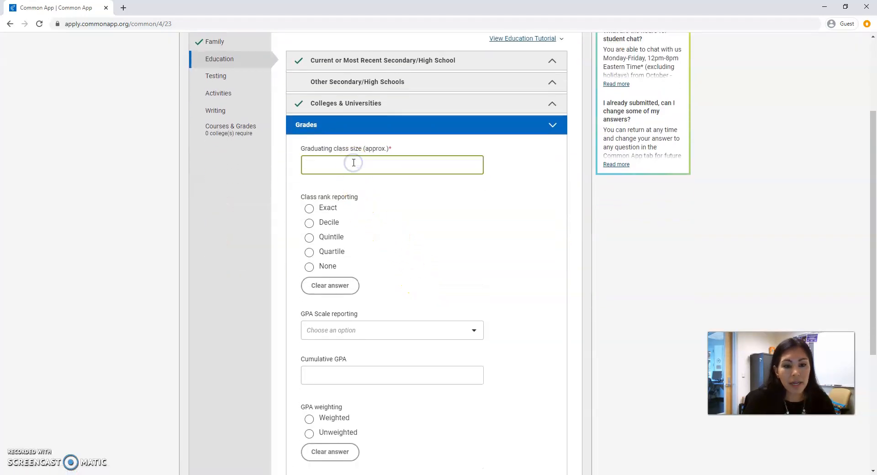
type("170")
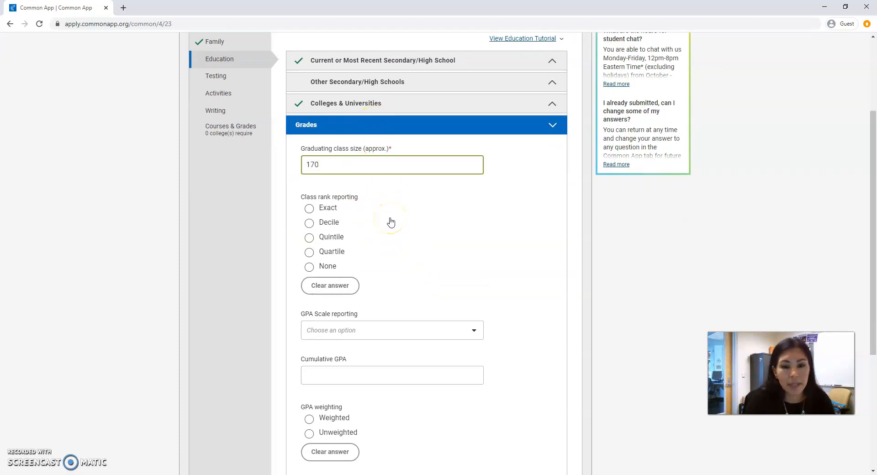
scroll(391, 223, "down", 1)
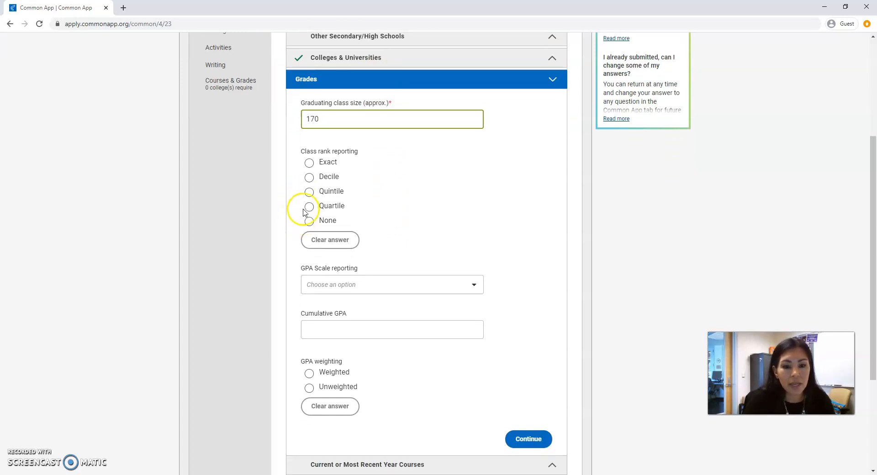
left_click(308, 222)
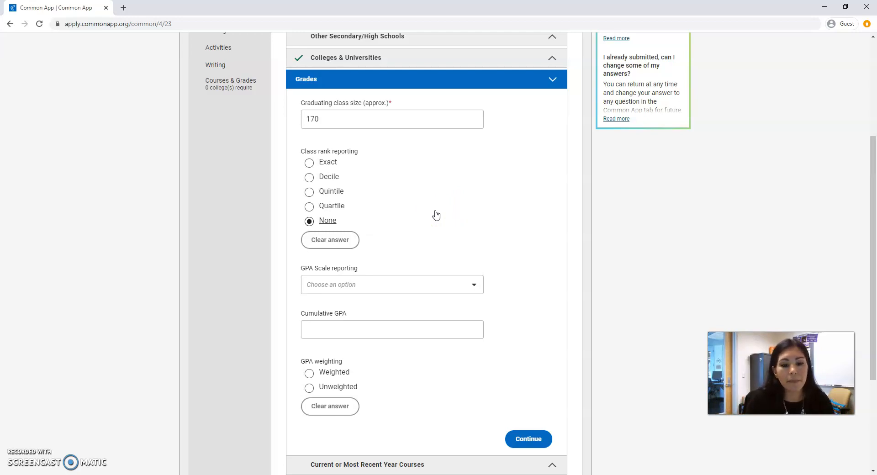
- Set the GPA scale reporting to 4 and the cumulative GPA to 3.7
scroll(425, 215, "down", 2)
left_click(352, 193)
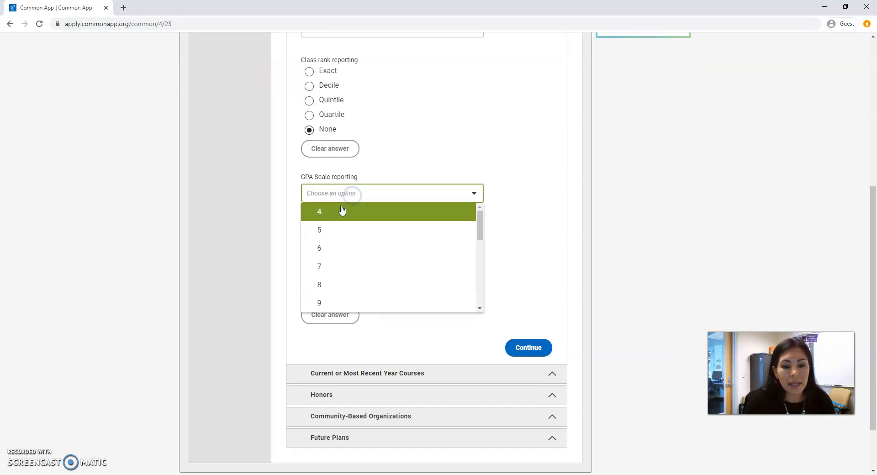
left_click(315, 212)
left_click(341, 238)
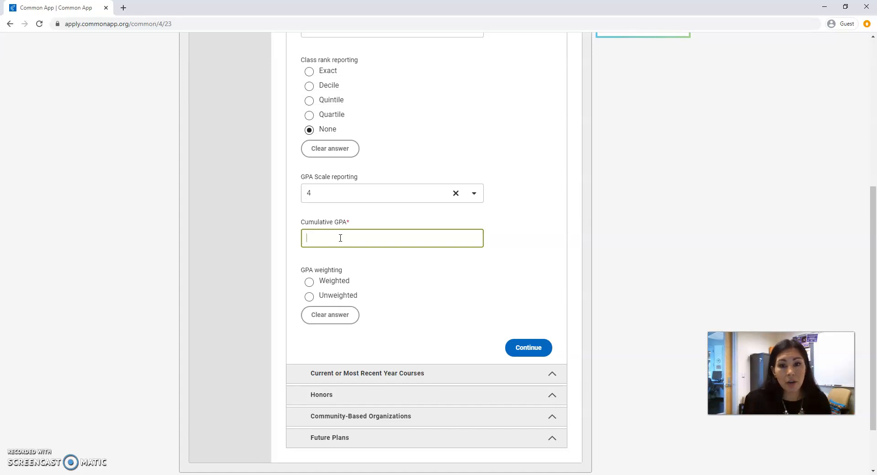
type("3.7")
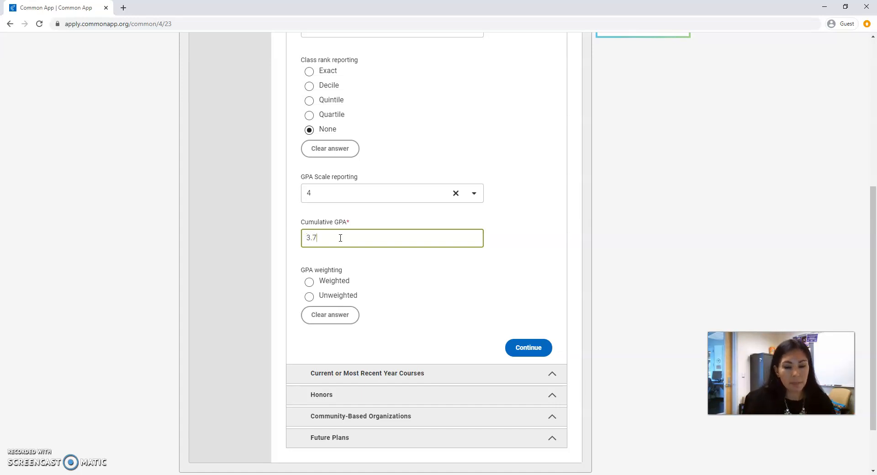
left_click(369, 258)
- Mark the GPA weighting as Weighted and continue to Current or Most Recent Year Courses
scroll(366, 257, "down", 1)
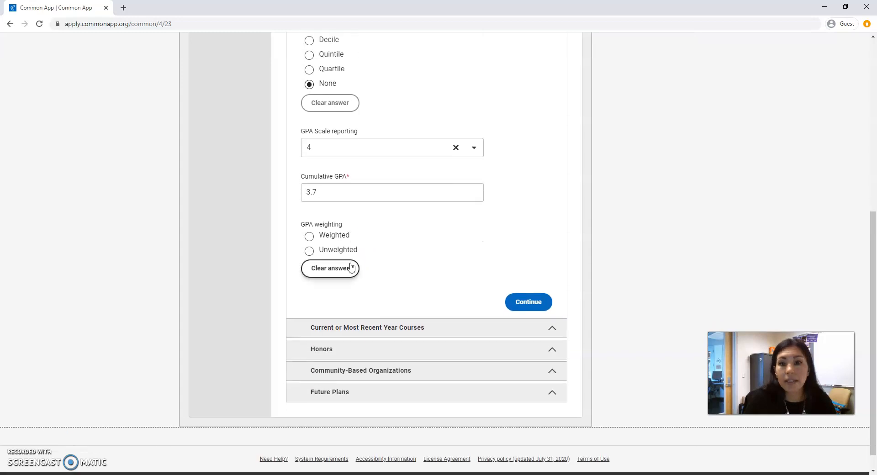
left_click(309, 236)
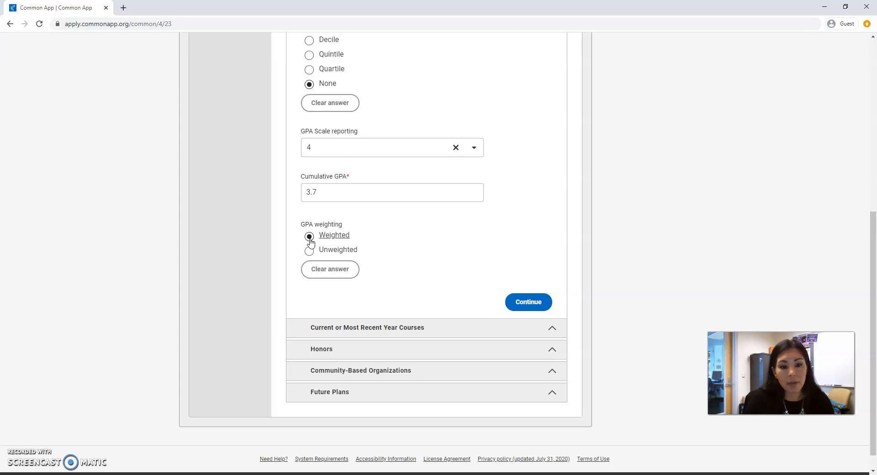
left_click(380, 242)
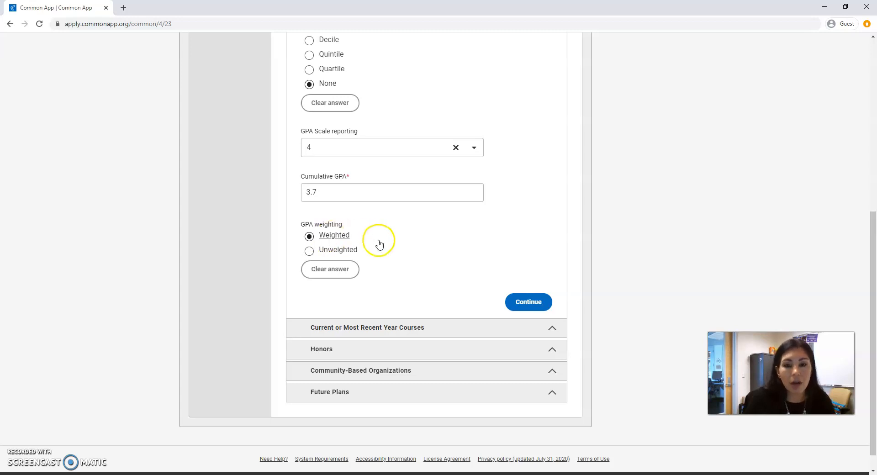
left_click(517, 302)
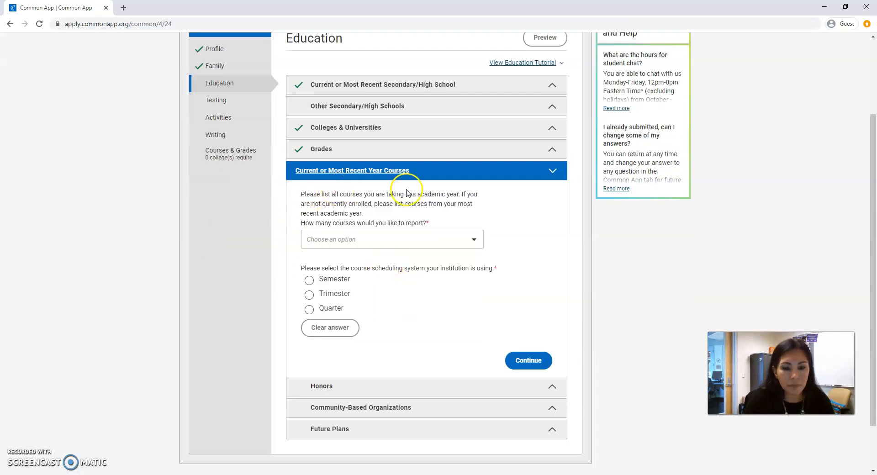
- Review the listed current-year courses with their titles, levels and schedules
scroll(518, 215, "down", 2)
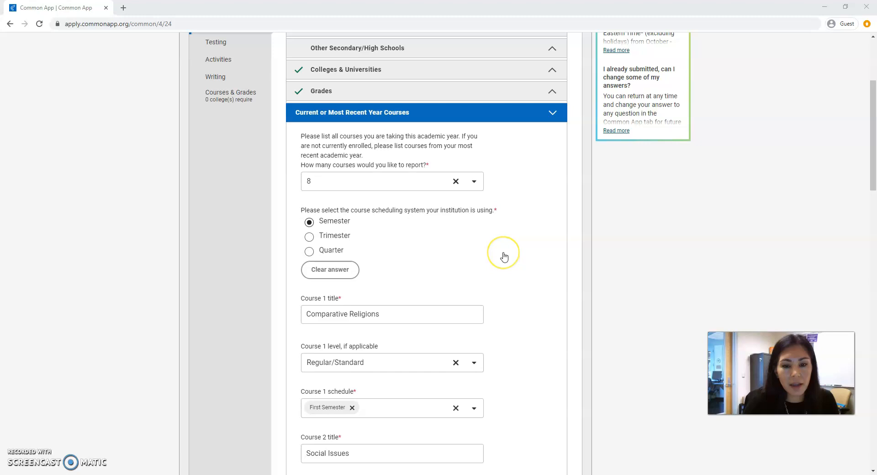
scroll(504, 257, "down", 4)
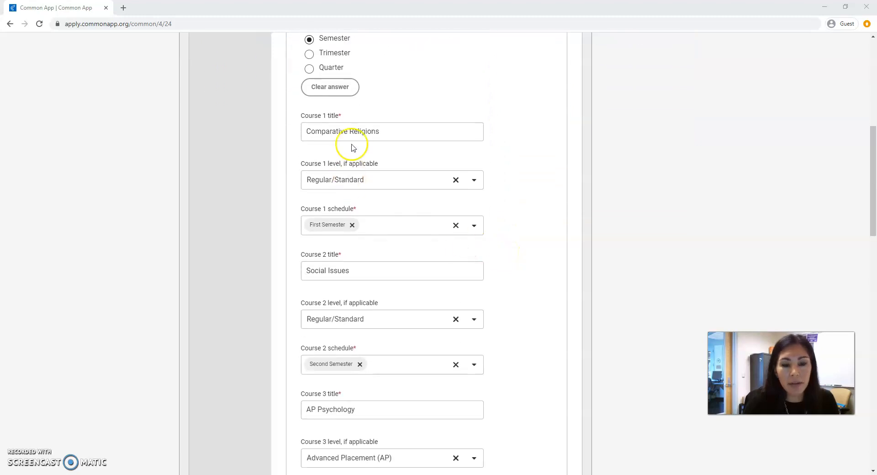
left_click(322, 181)
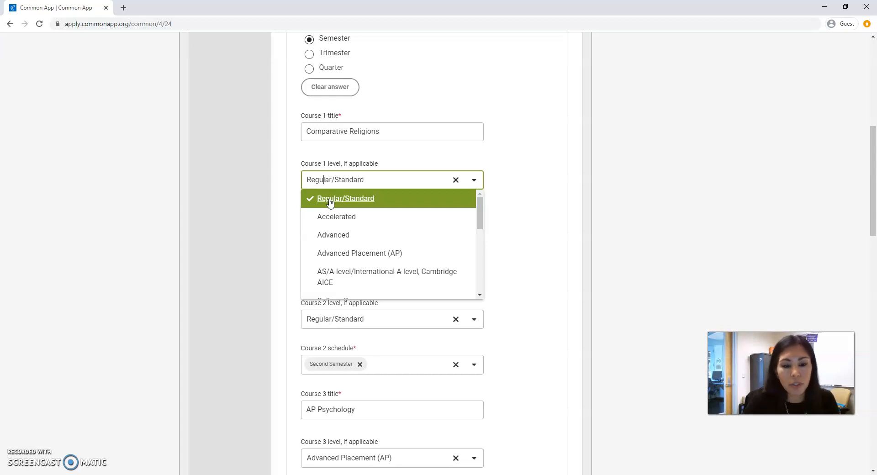
left_click(330, 201)
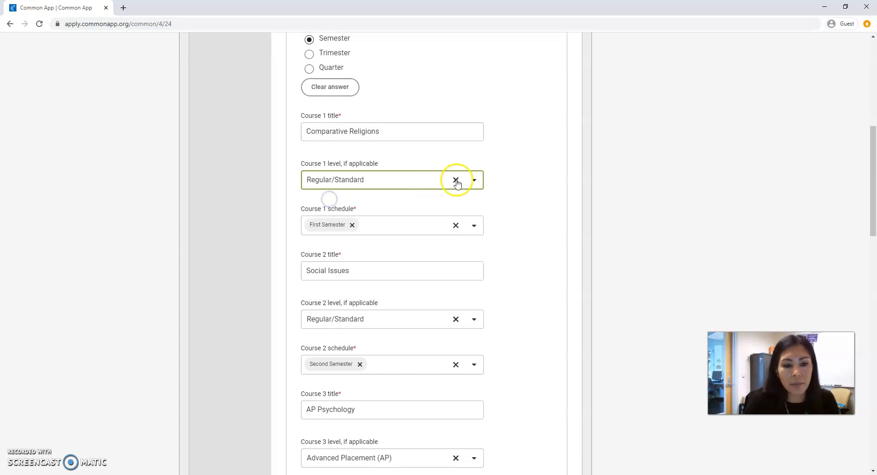
scroll(494, 196, "down", 2)
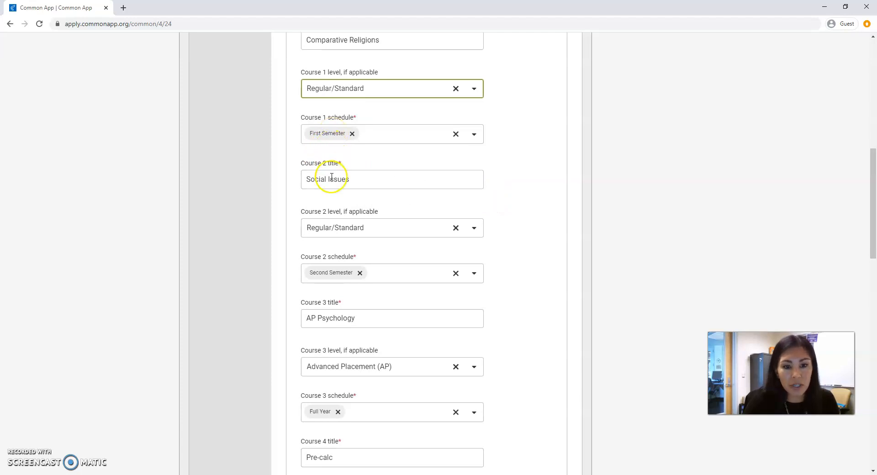
scroll(339, 192, "down", 2)
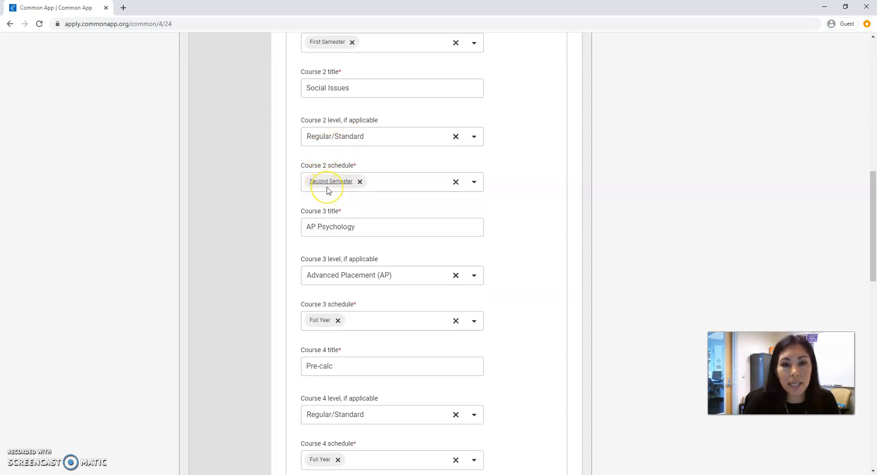
- Scroll through the remaining course entries and continue to the Honors section
scroll(357, 205, "down", 1)
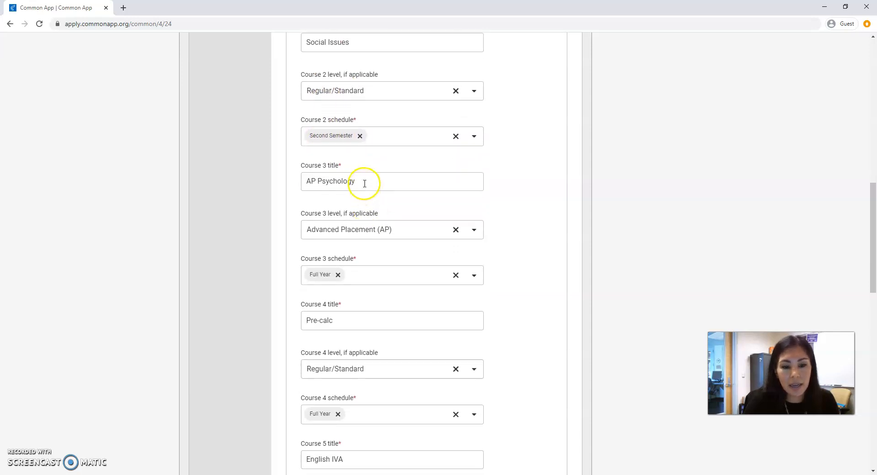
scroll(367, 180, "down", 2)
left_click(366, 139)
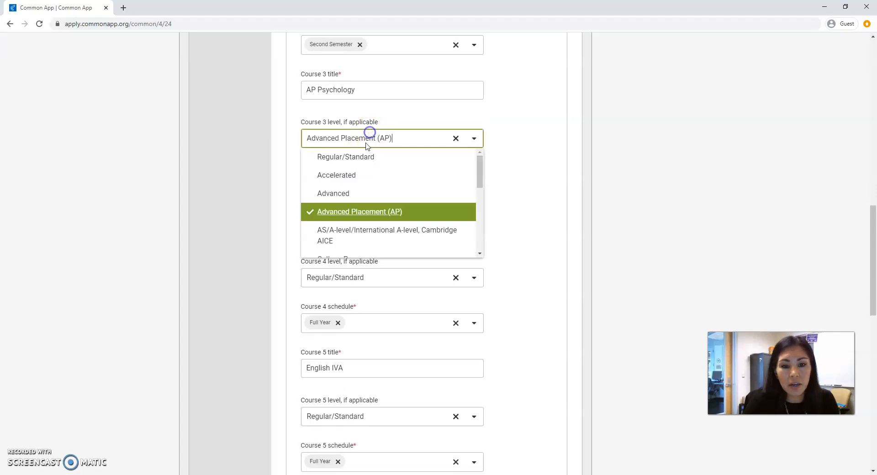
left_click(356, 213)
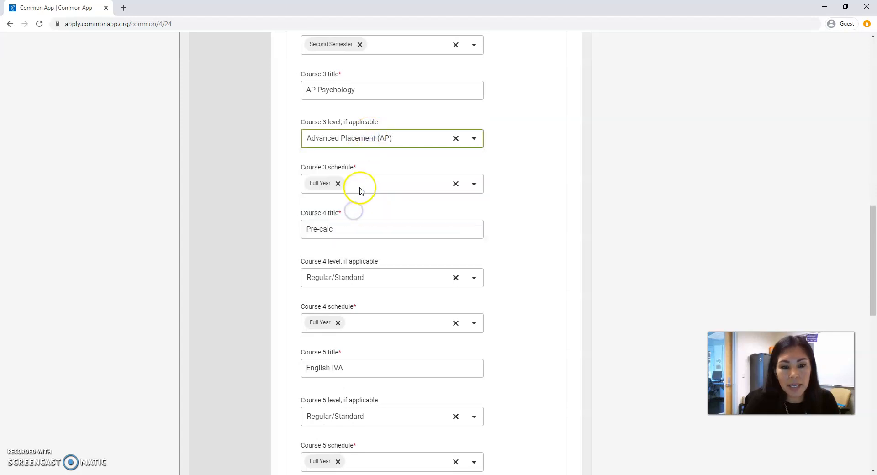
scroll(345, 191, "down", 2)
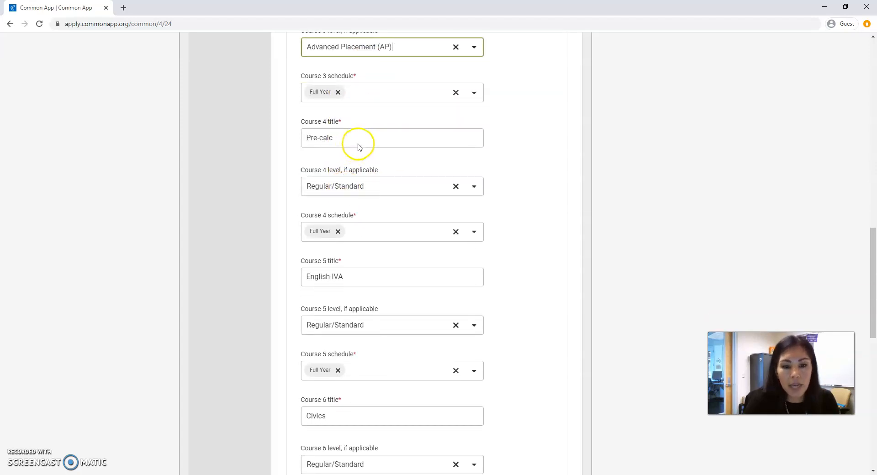
scroll(350, 235, "down", 1)
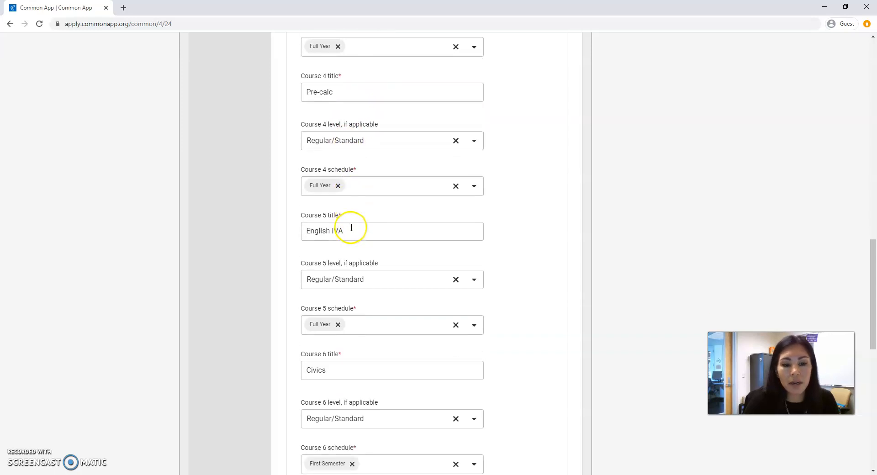
scroll(357, 220, "down", 2)
scroll(359, 237, "down", 2)
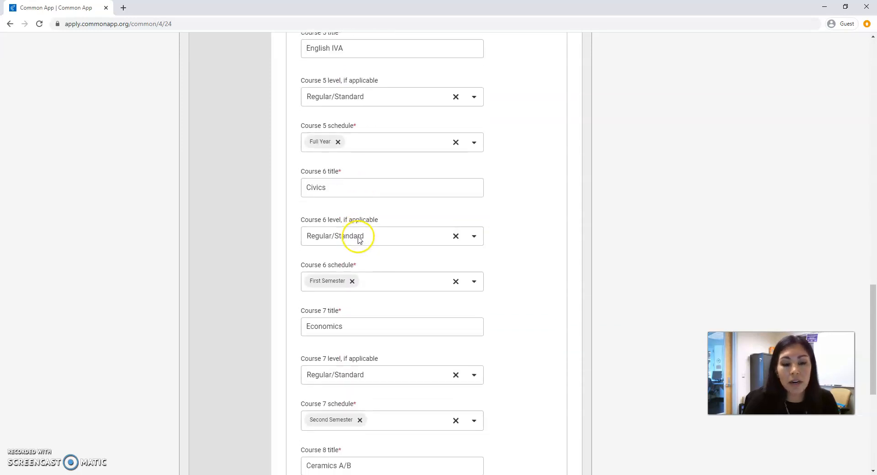
scroll(364, 189, "down", 2)
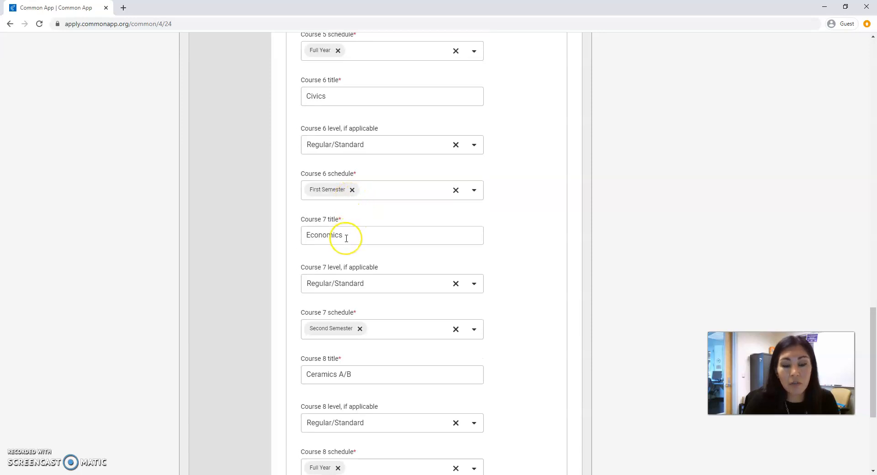
scroll(346, 238, "down", 1)
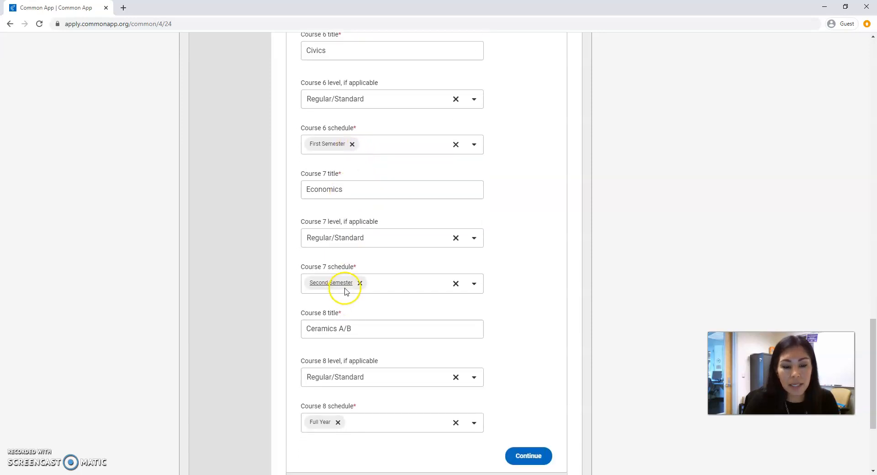
scroll(383, 265, "down", 2)
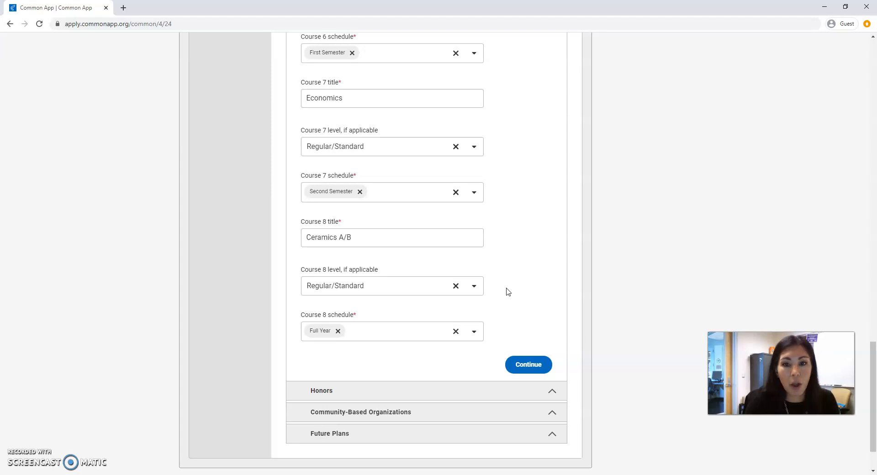
left_click(528, 367)
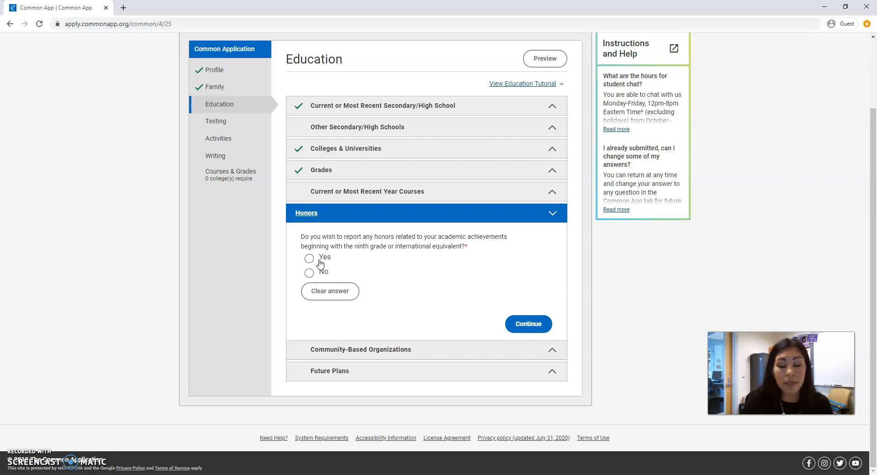
- Answer Yes to reporting academic honors, review the two honors entries, and continue to Community-Based Organizations
left_click(309, 258)
scroll(640, 209, "down", 3)
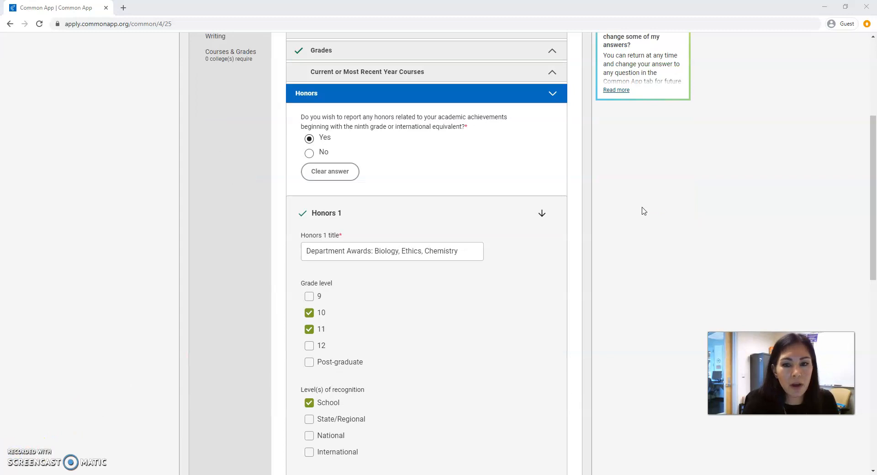
scroll(564, 211, "down", 1)
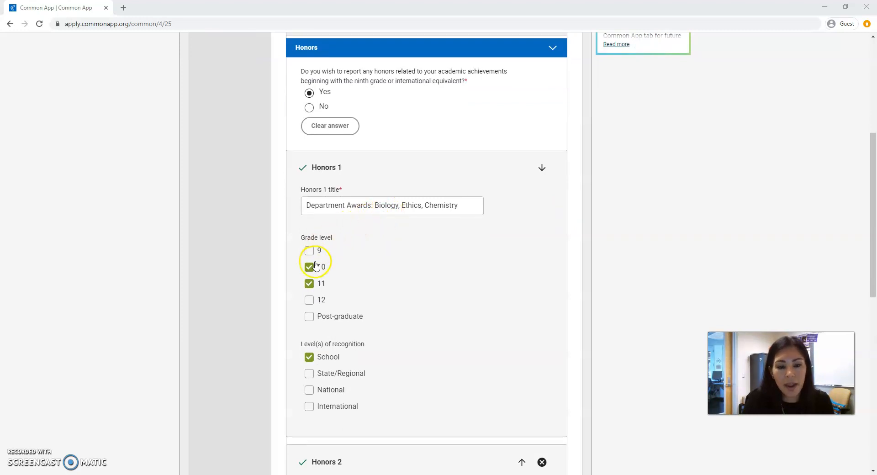
scroll(531, 268, "down", 3)
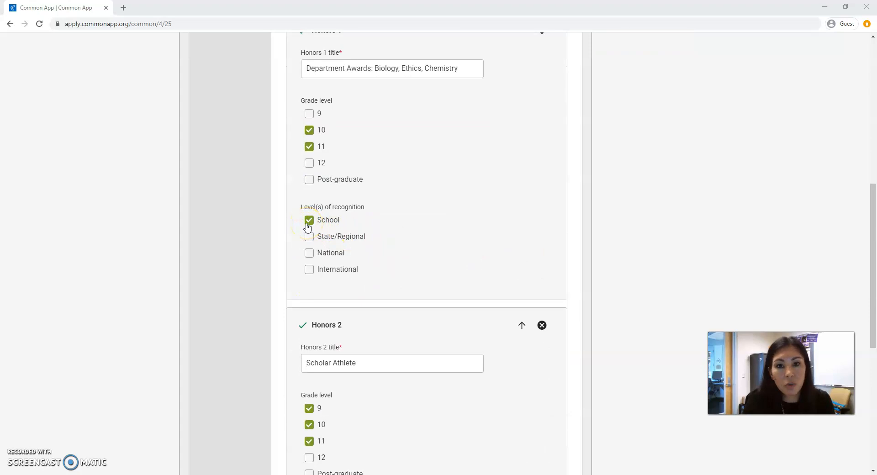
scroll(384, 218, "down", 4)
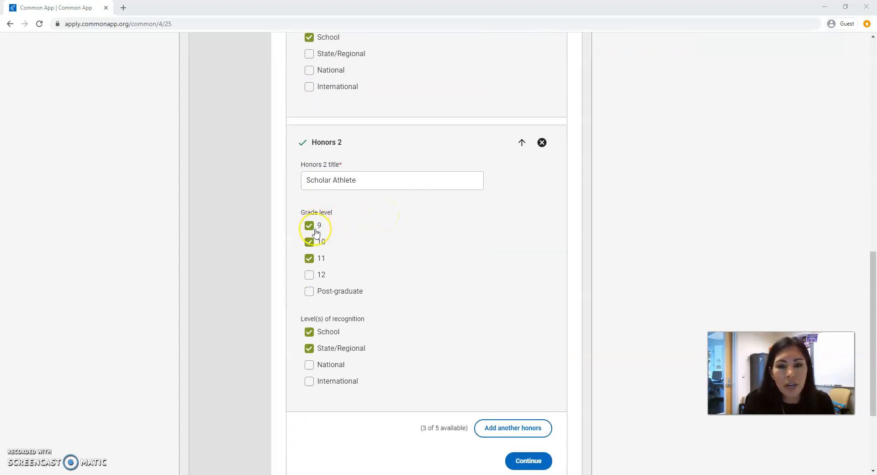
scroll(329, 255, "down", 1)
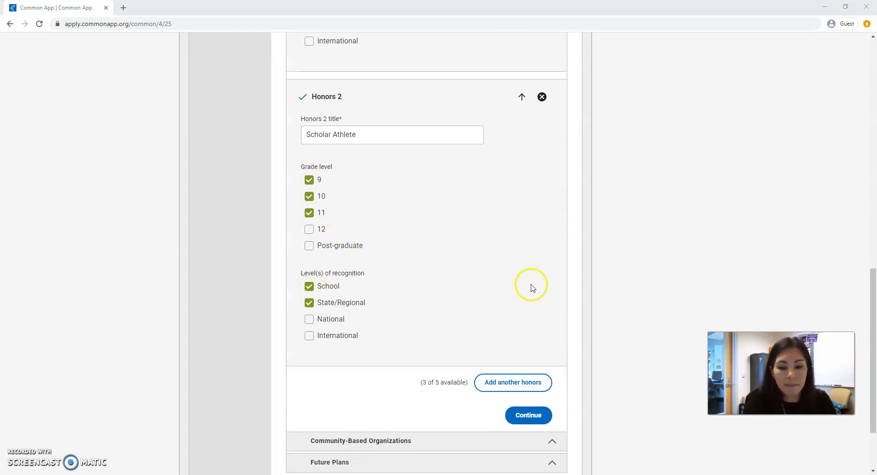
left_click(539, 417)
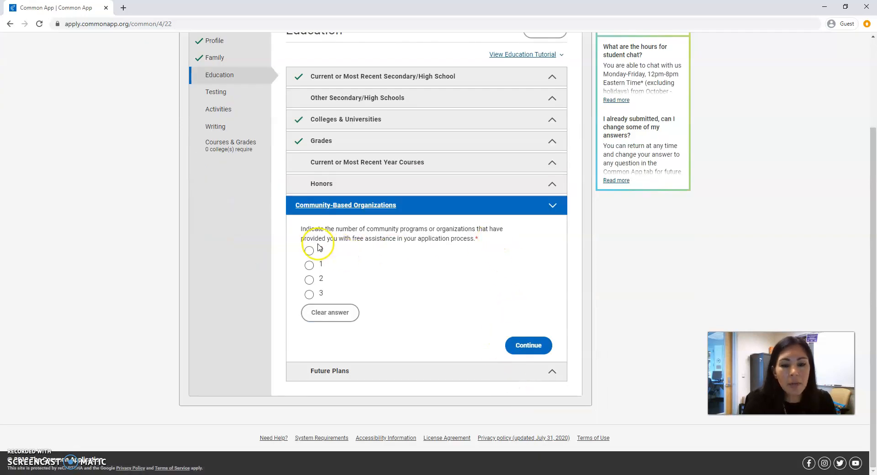
left_click(311, 253)
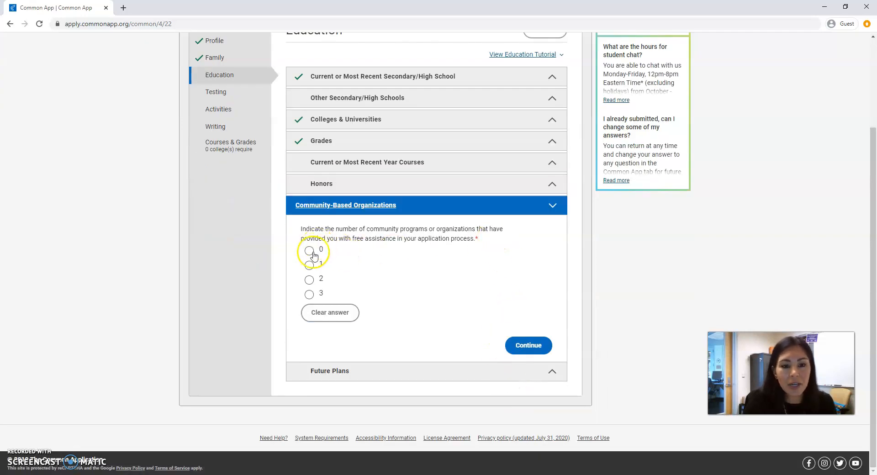
left_click(310, 265)
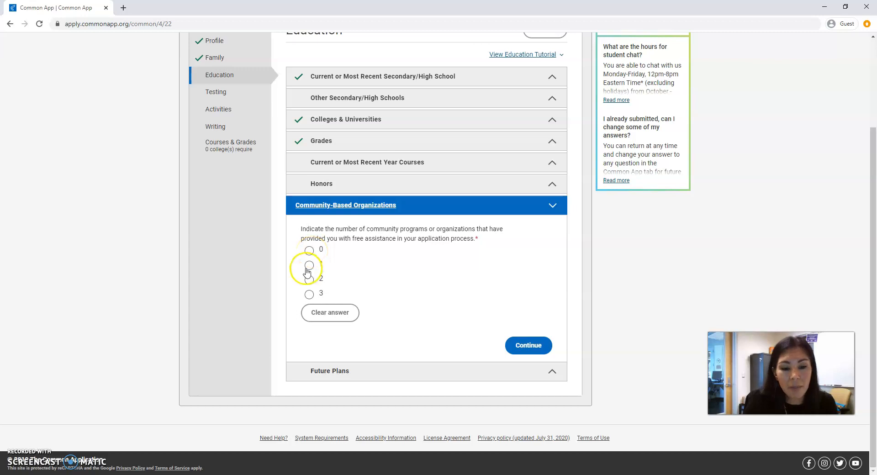
scroll(357, 272, "down", 2)
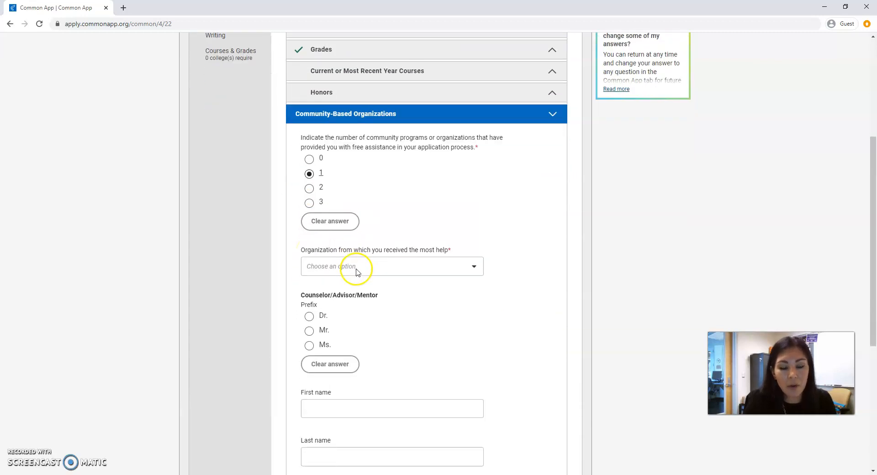
left_click(378, 266)
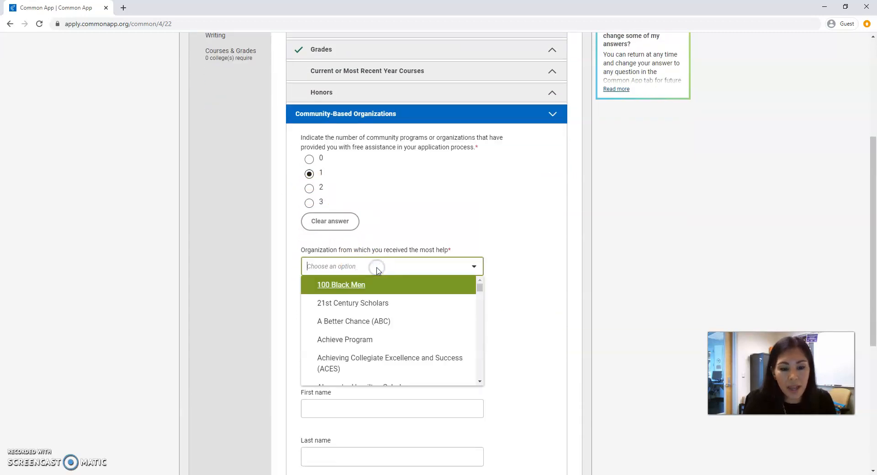
scroll(379, 266, "down", 1)
scroll(421, 283, "down", 8)
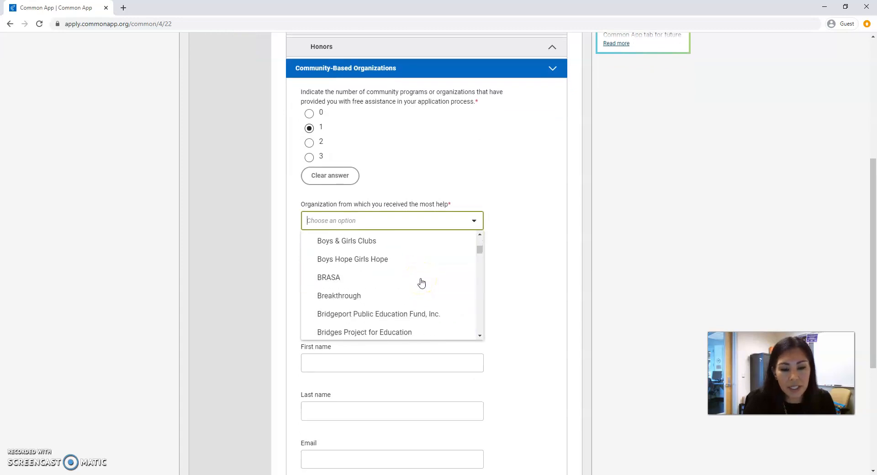
scroll(421, 284, "down", 2)
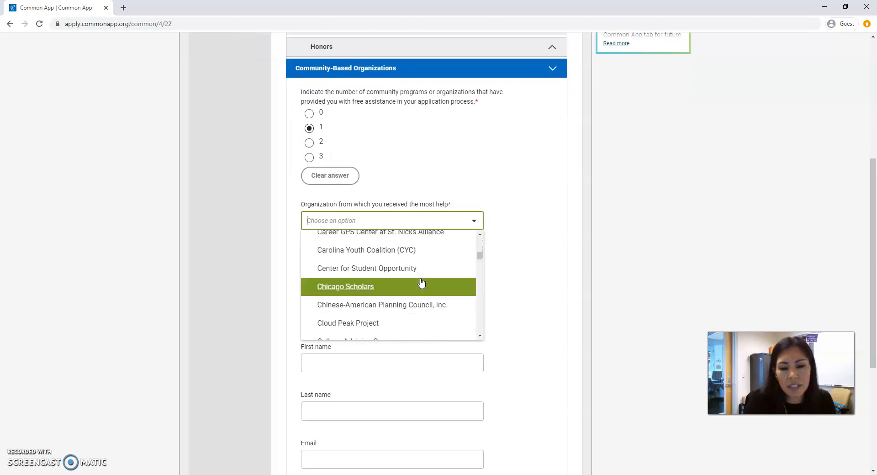
scroll(420, 284, "up", 2)
scroll(421, 283, "up", 8)
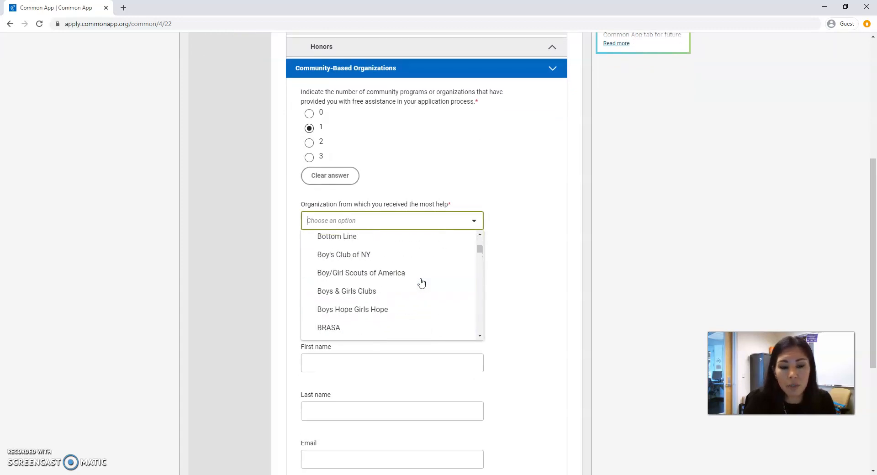
left_click(406, 181)
- Set the number of community organizations that provided free assistance to 0 and continue
scroll(405, 181, "up", 2)
left_click(309, 204)
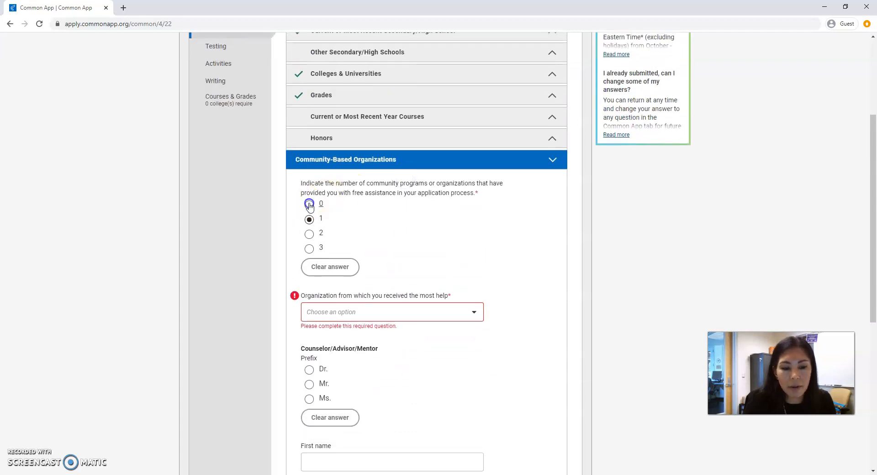
left_click(529, 347)
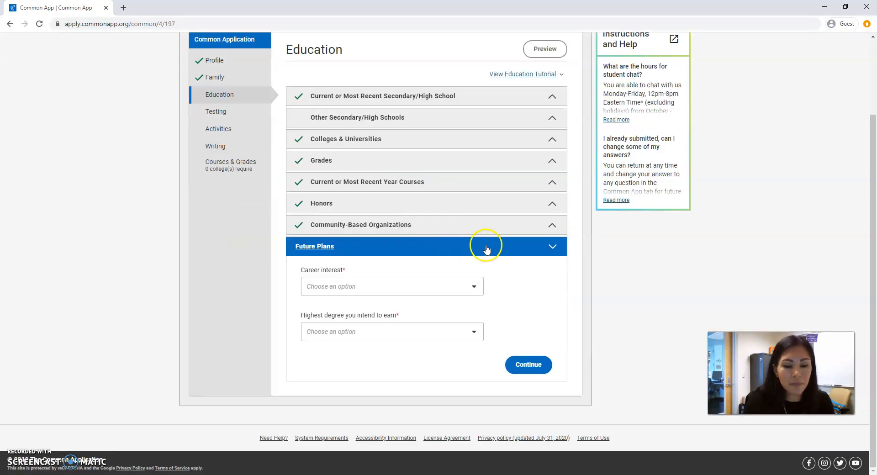
- Set career interest to Engineer and highest intended degree to Doctorate (PhD, EdD, etc), then continue
left_click(357, 288)
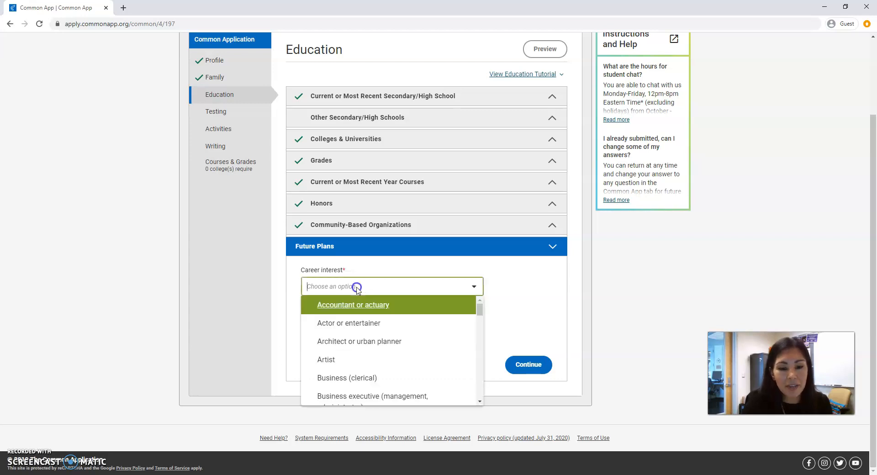
scroll(378, 341, "down", 2)
scroll(379, 340, "down", 3)
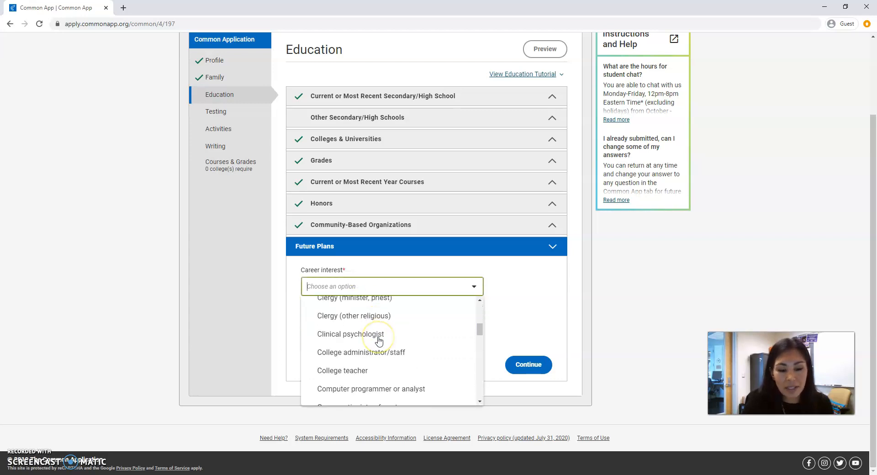
scroll(379, 341, "down", 4)
scroll(376, 332, "up", 1)
left_click(343, 327)
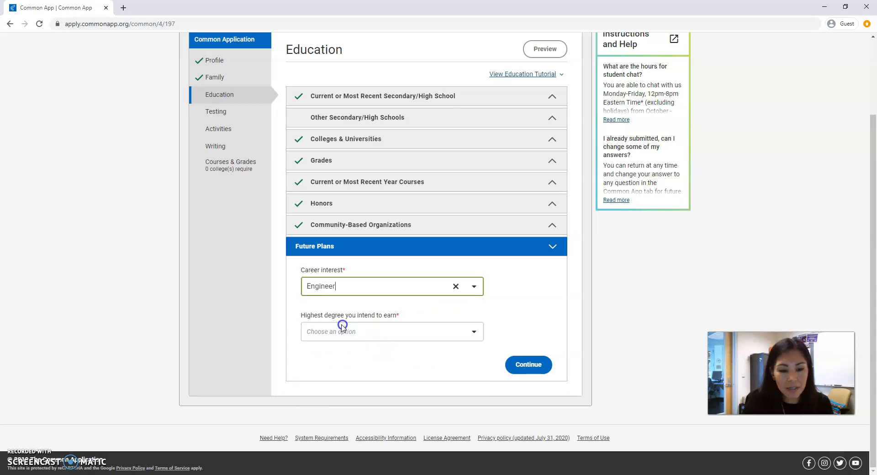
left_click(387, 335)
scroll(378, 351, "down", 2)
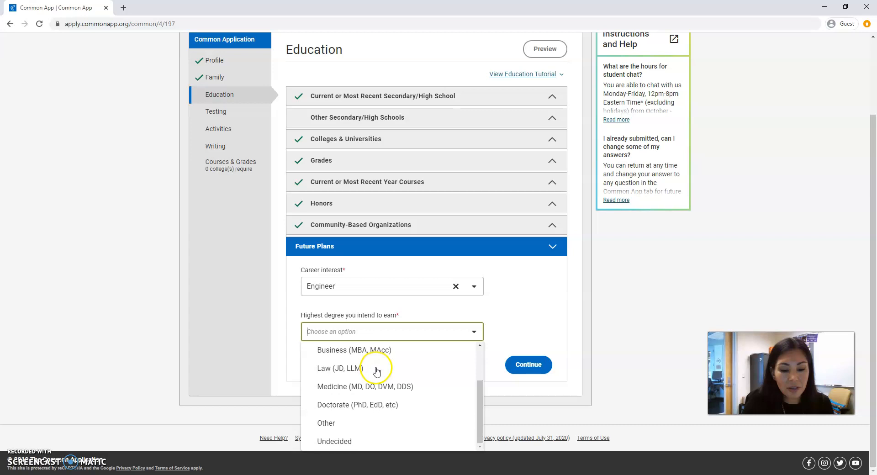
left_click(339, 405)
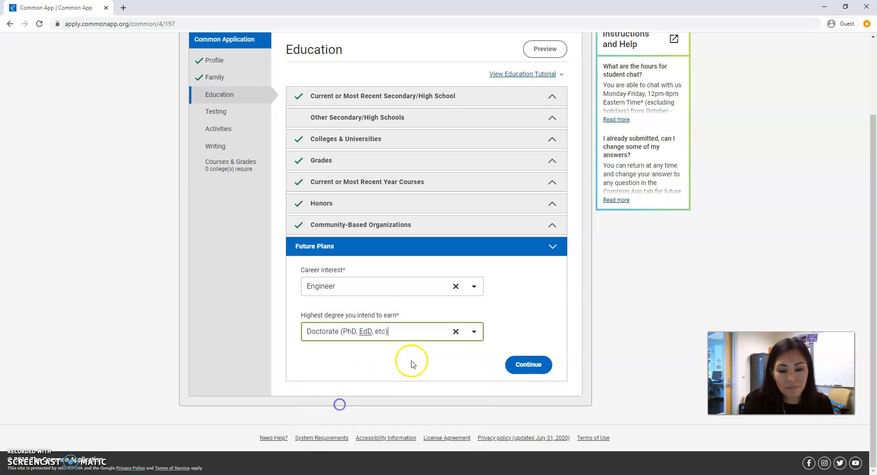
left_click(525, 365)
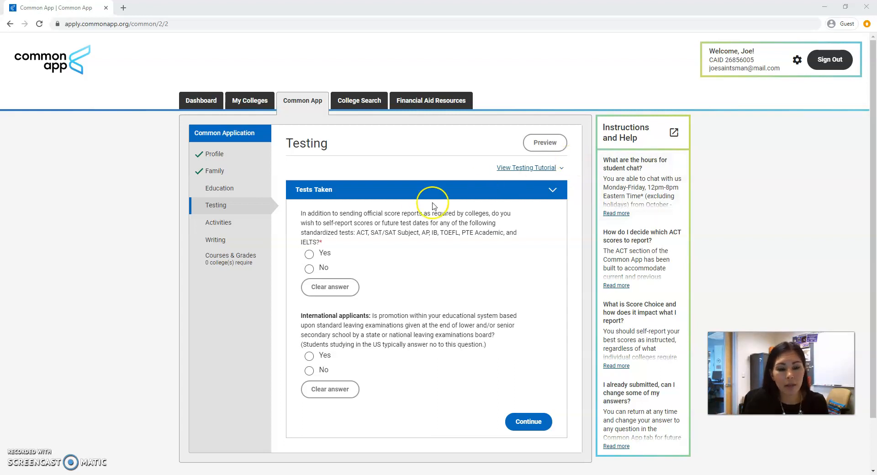
- Answer Yes to self-reporting test scores, review the chosen tests ACT Tests, SAT (March 2016 or after) and AP Subject Tests, and continue
scroll(320, 246, "down", 1)
left_click(311, 208)
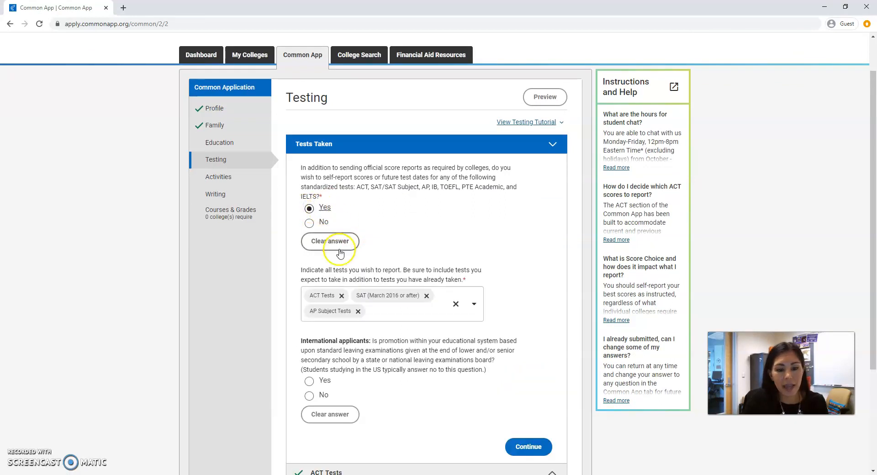
left_click(382, 305)
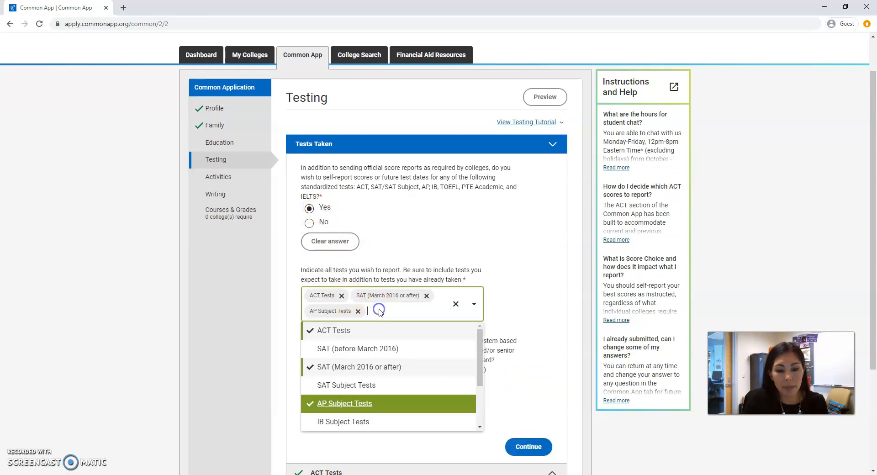
scroll(372, 355, "down", 3)
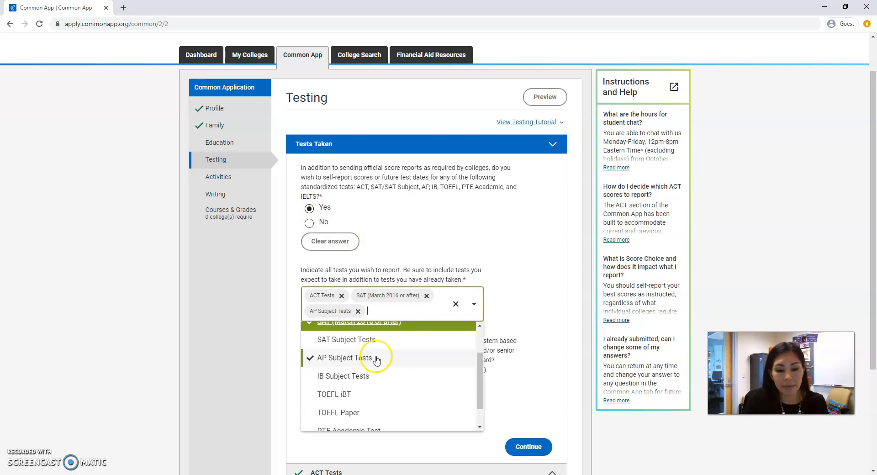
scroll(376, 361, "up", 3)
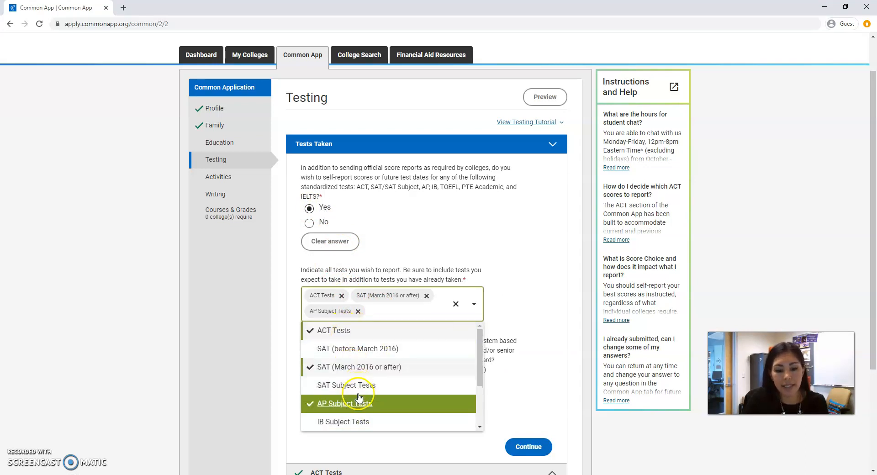
left_click(535, 420)
scroll(530, 379, "down", 1)
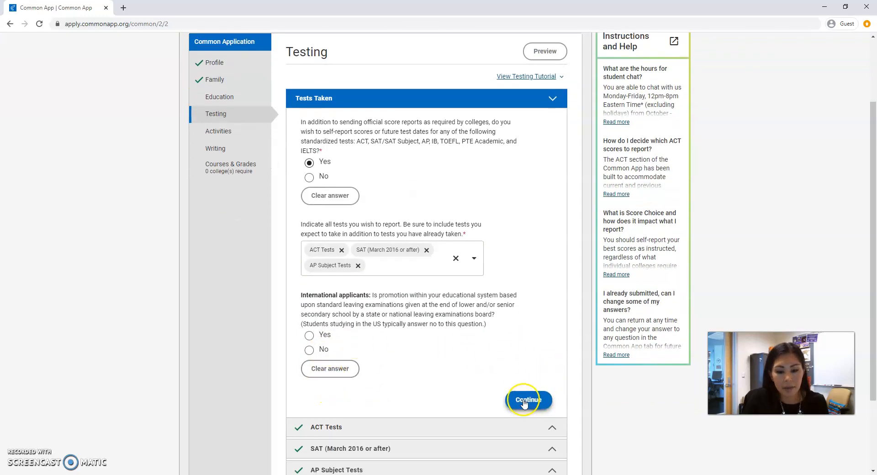
left_click(524, 401)
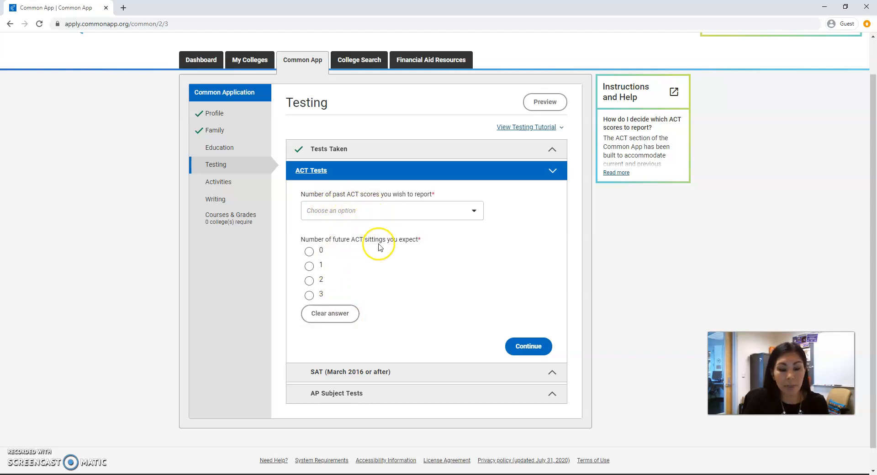
- Open the AP Subject Tests section and try to continue without choosing the number of AP tests to report
scroll(391, 310, "down", 1)
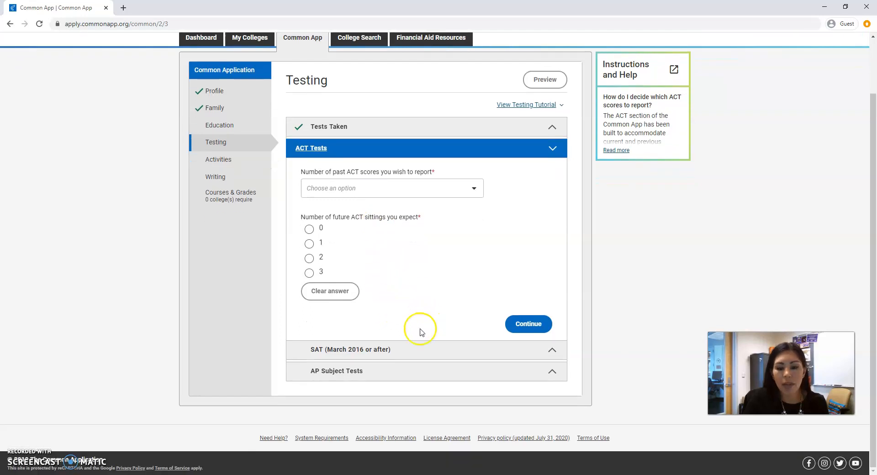
left_click(383, 372)
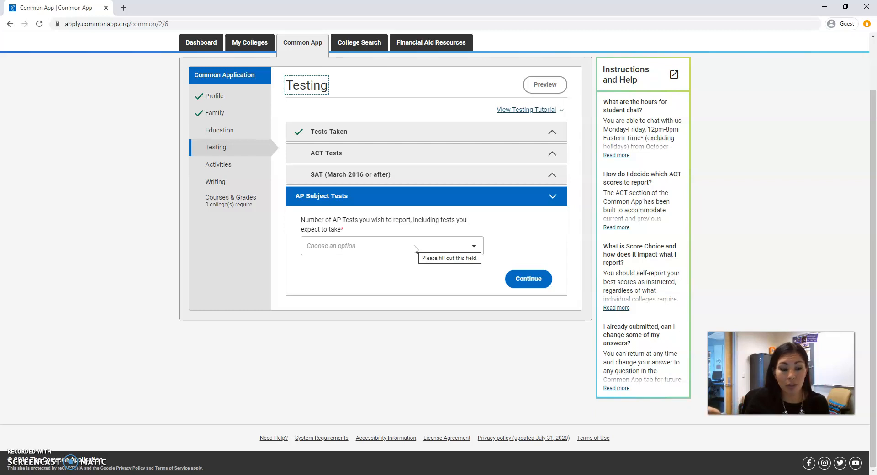
left_click(438, 249)
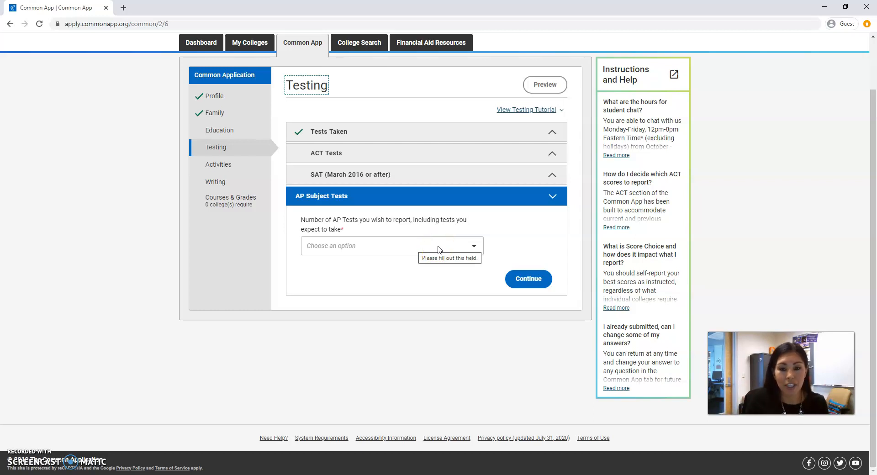
left_click(519, 279)
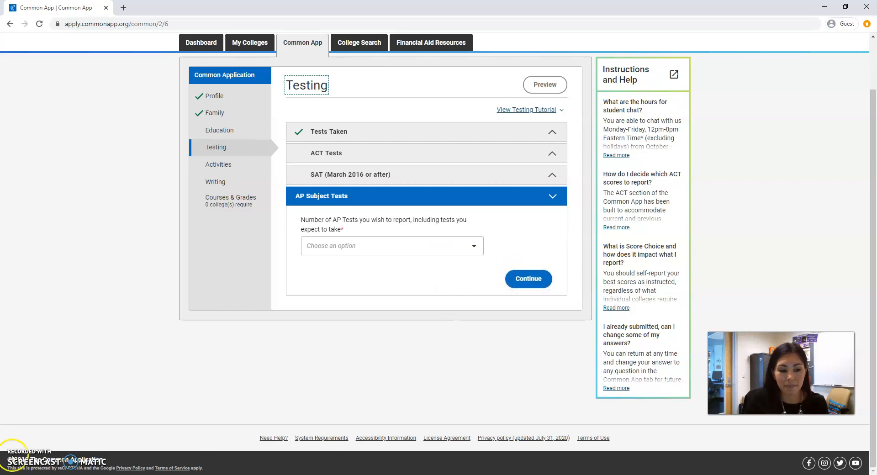